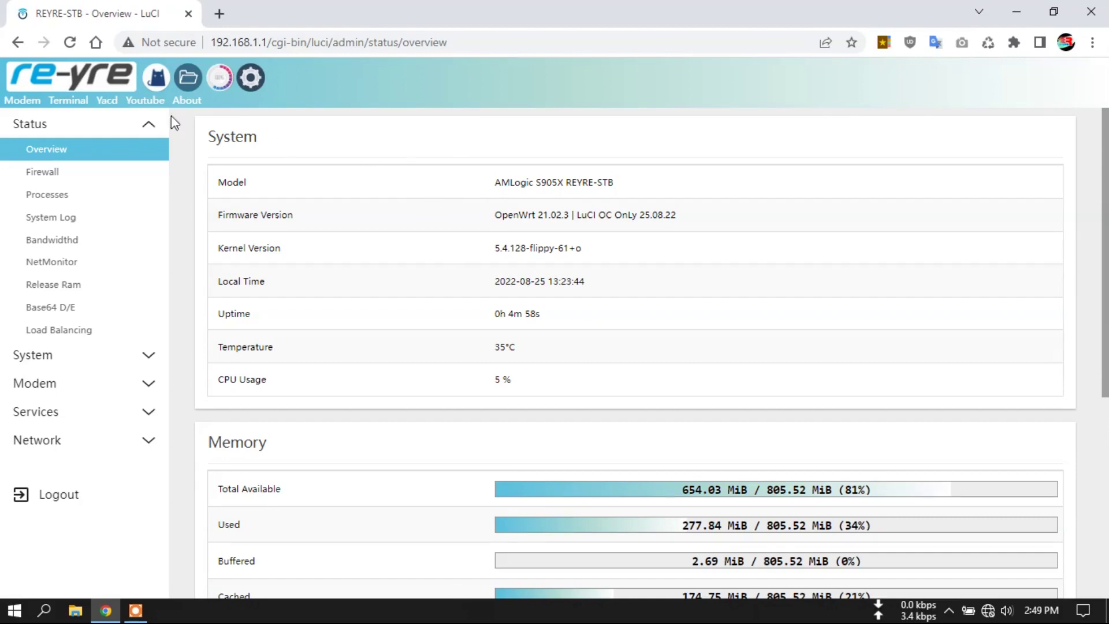
- Open the Meta Settings section of OpenClash's global settings
click(156, 82)
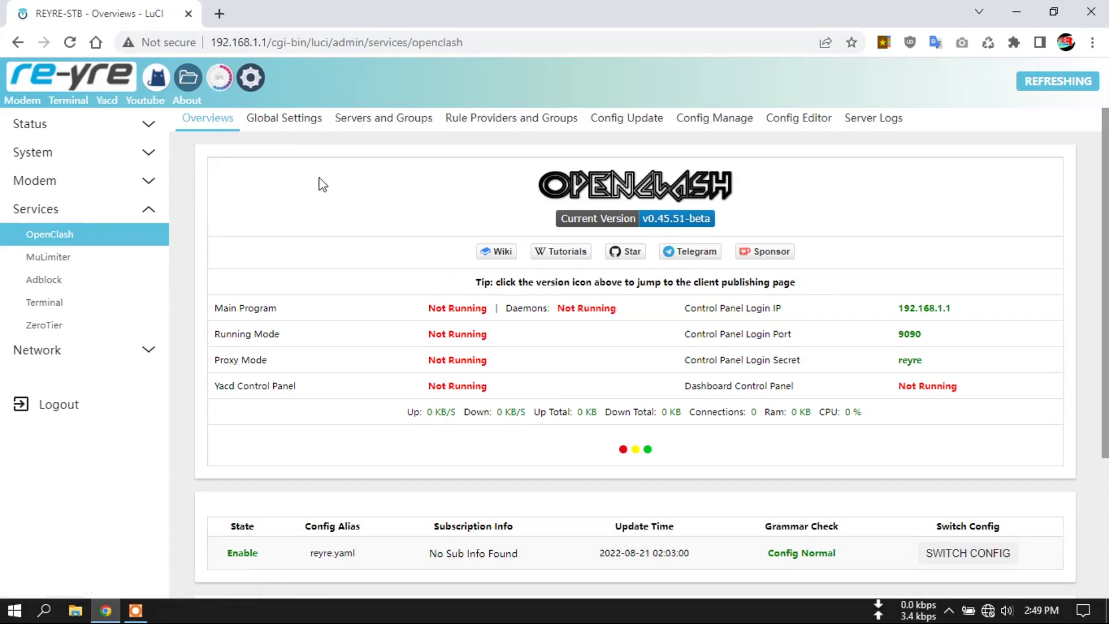
click(290, 125)
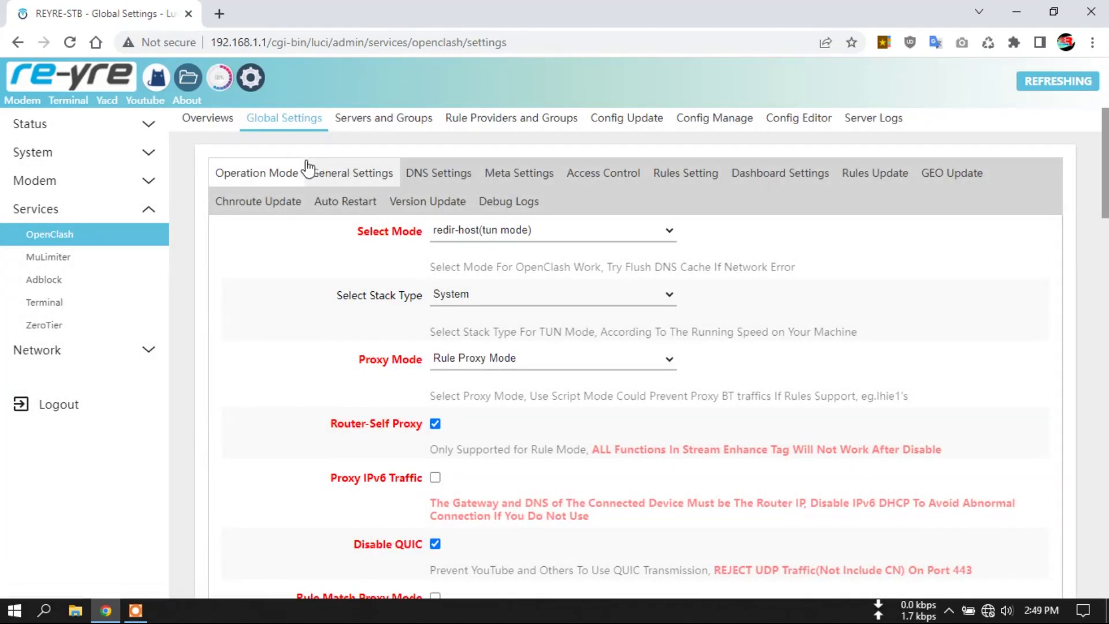
click(524, 182)
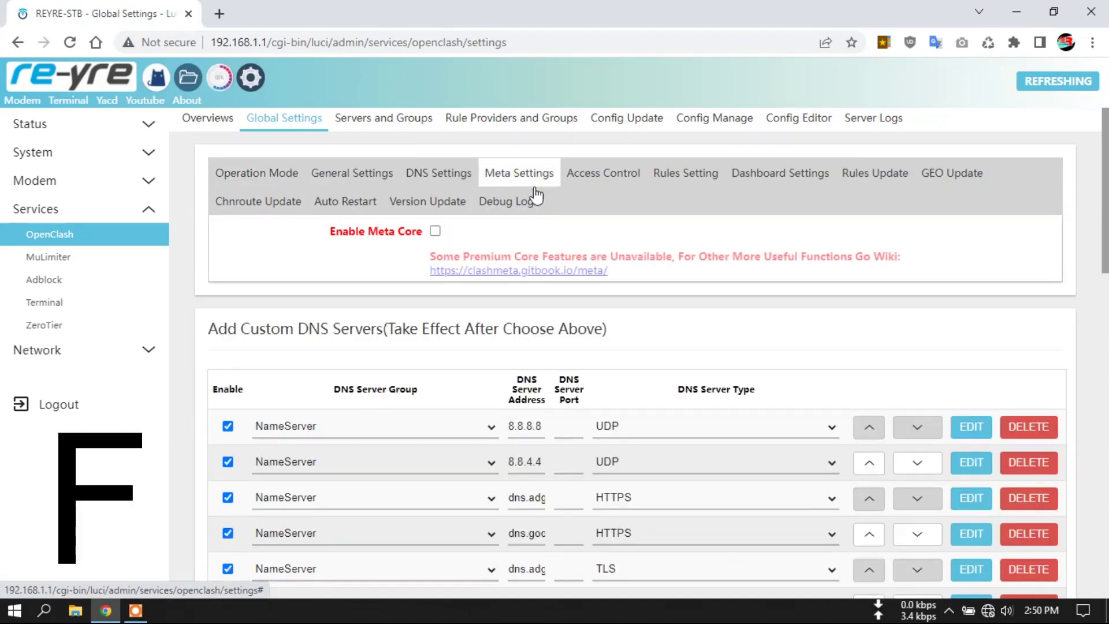
- Enable Meta Core to review its dependent options and turn it back off
click(436, 232)
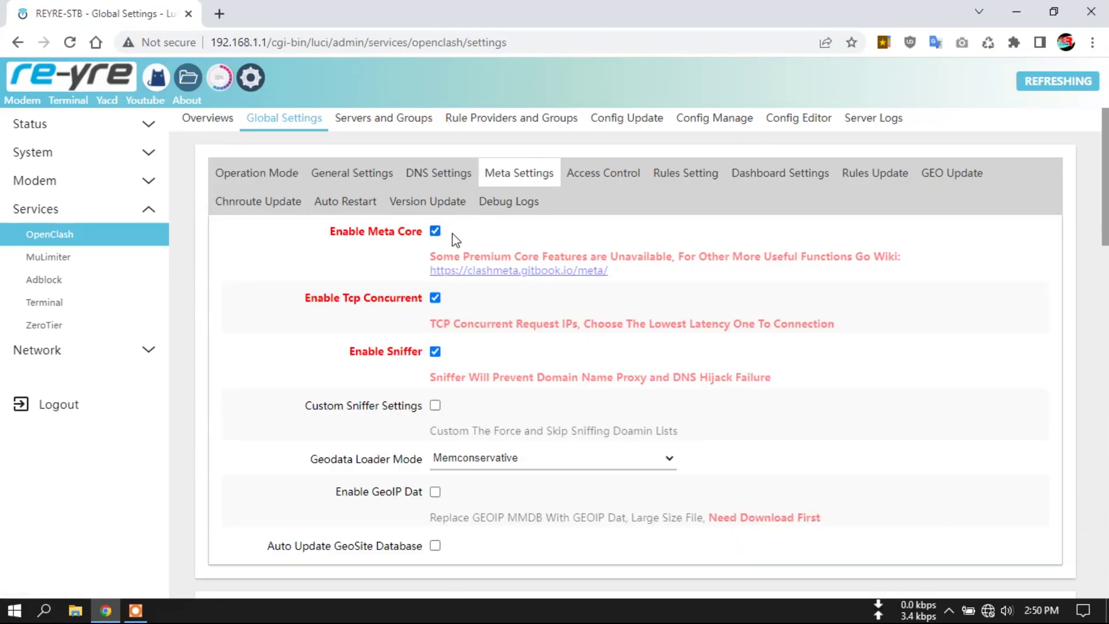
scroll(837, 332, down, 10)
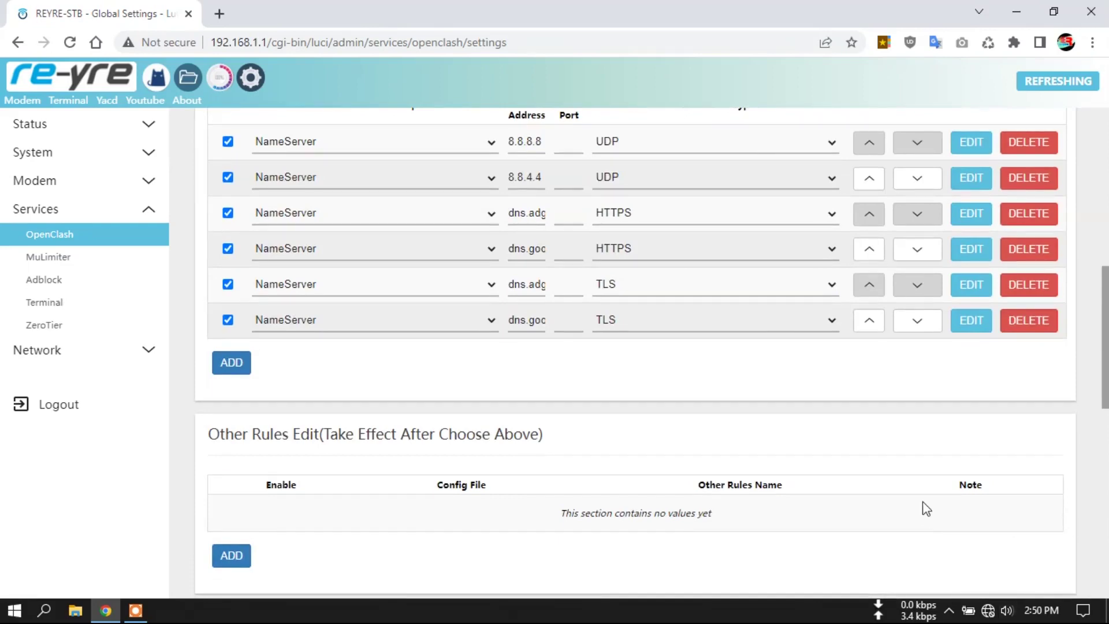
scroll(920, 508, down, 4)
scroll(805, 471, up, 13)
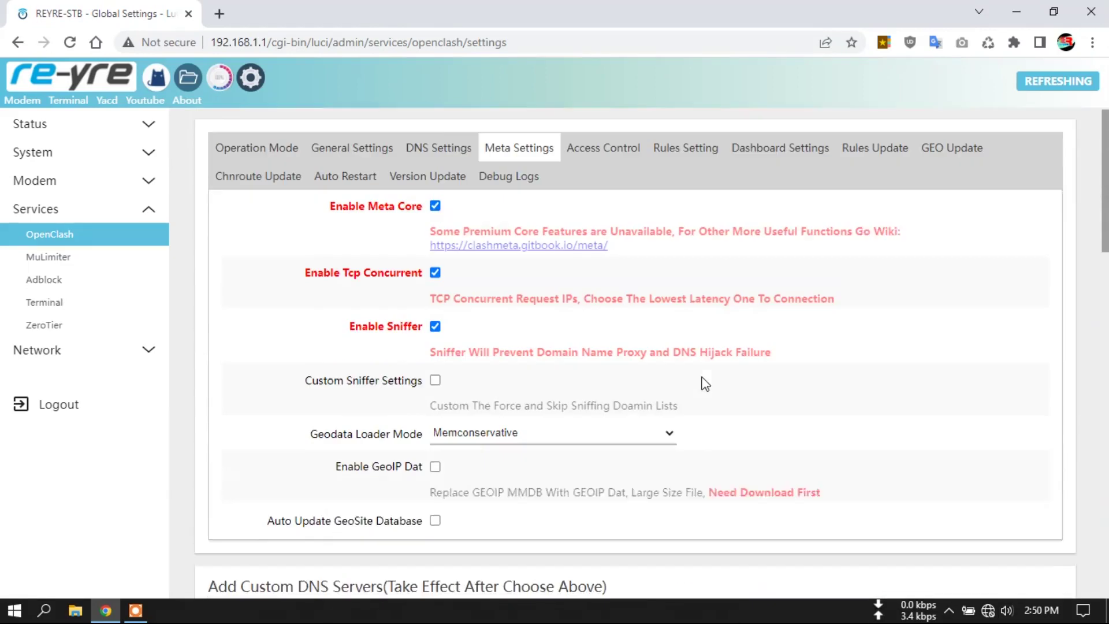
click(436, 231)
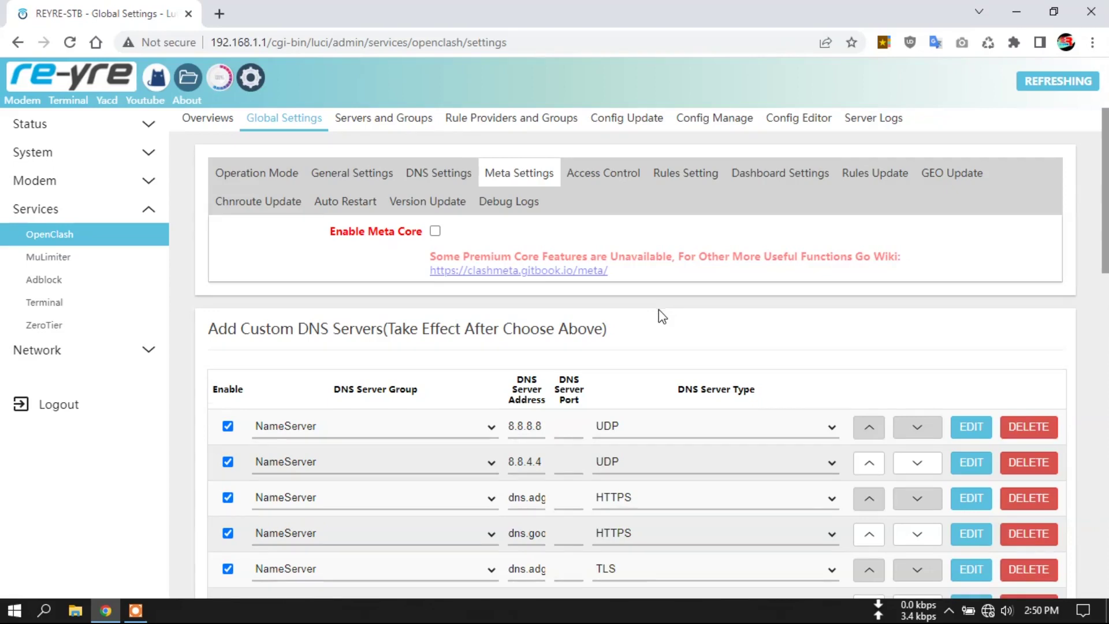
- Show OpenClash's DNS settings and examine the DNS options and the list of custom DNS servers
scroll(662, 312, down, 1)
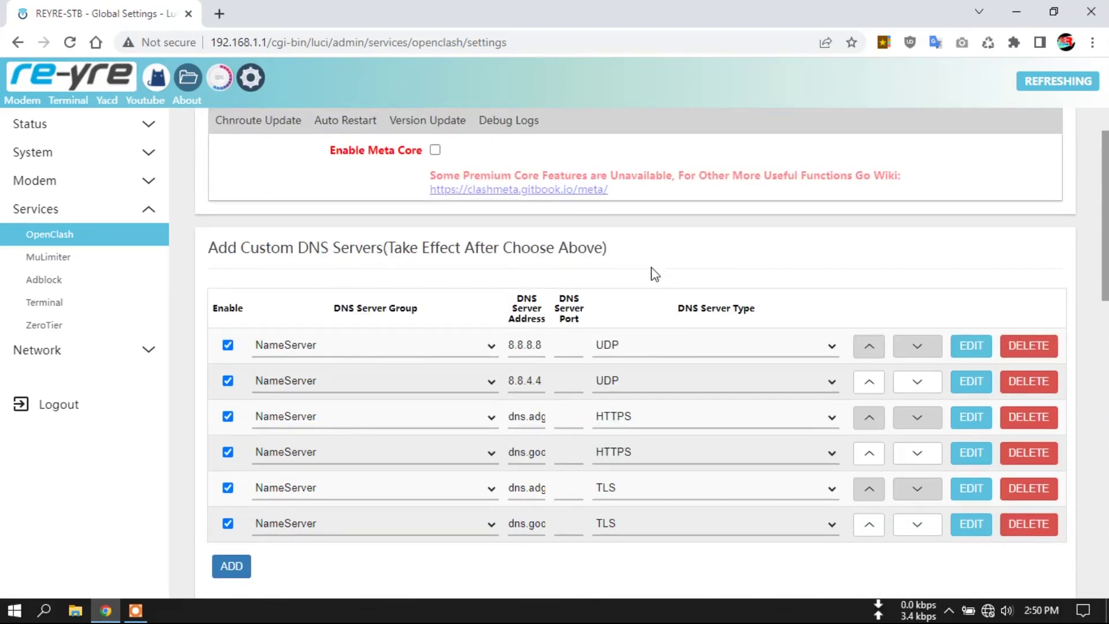
scroll(656, 272, up, 1)
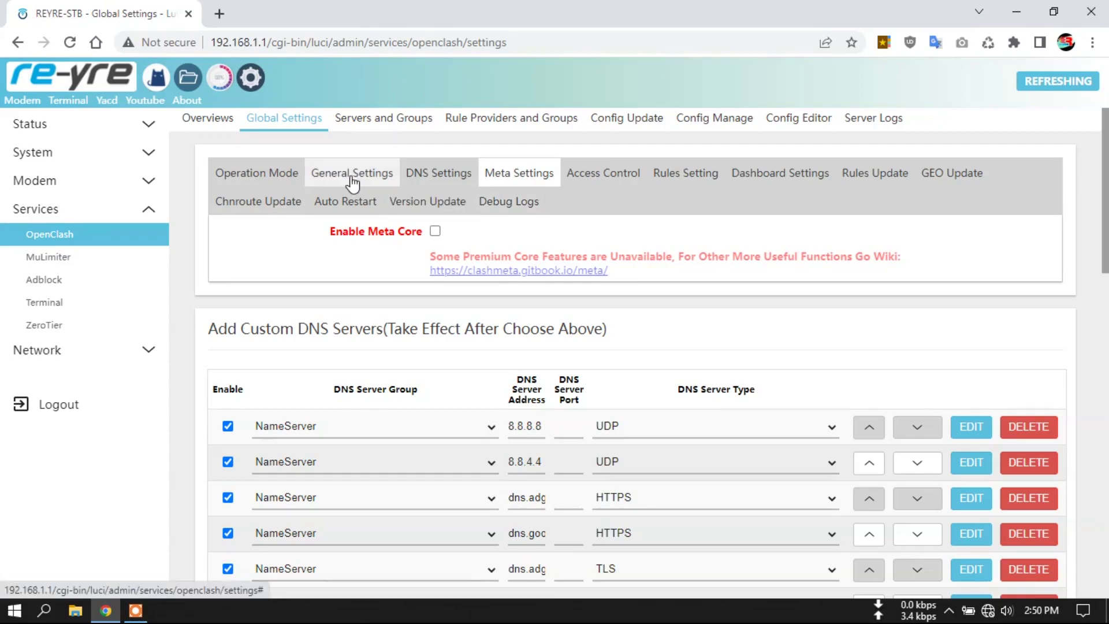
click(444, 178)
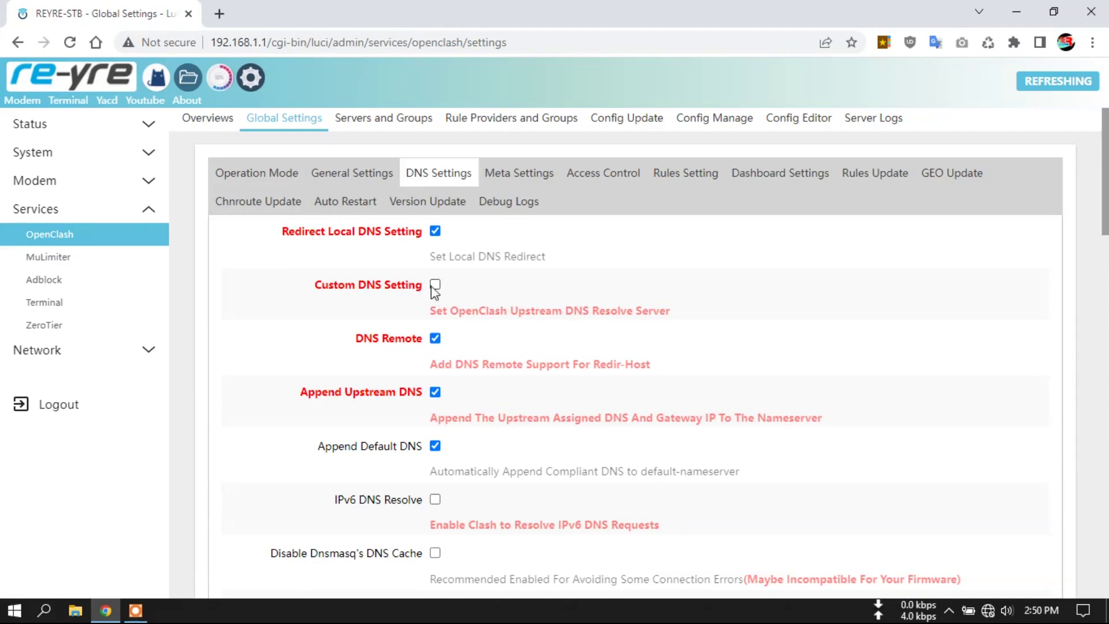
scroll(736, 347, down, 2)
scroll(736, 348, down, 8)
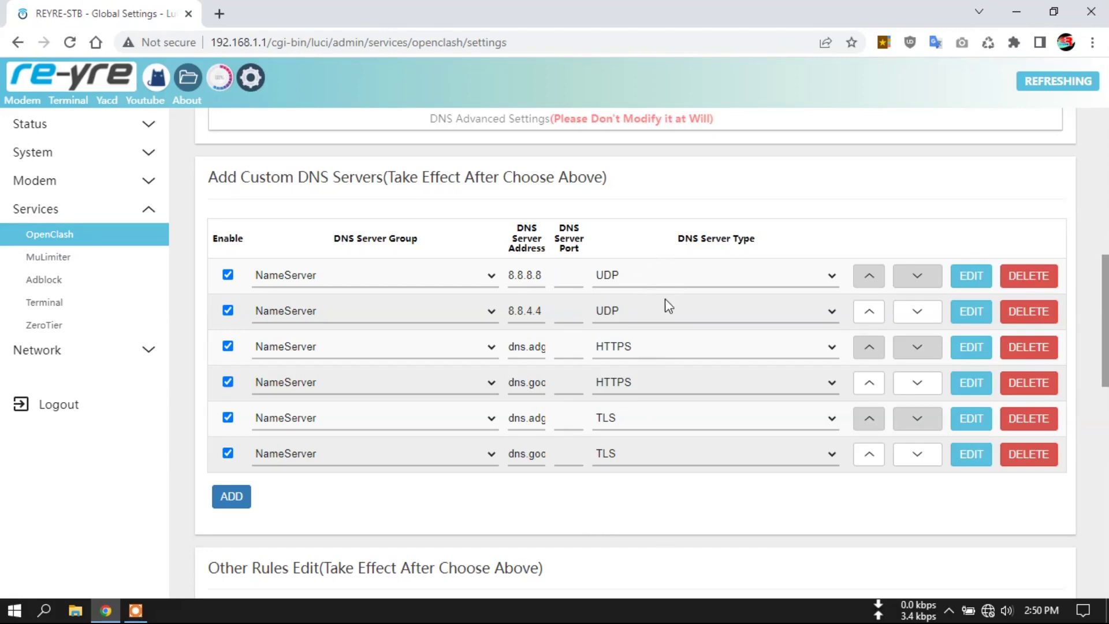
scroll(670, 305, up, 10)
scroll(675, 323, down, 8)
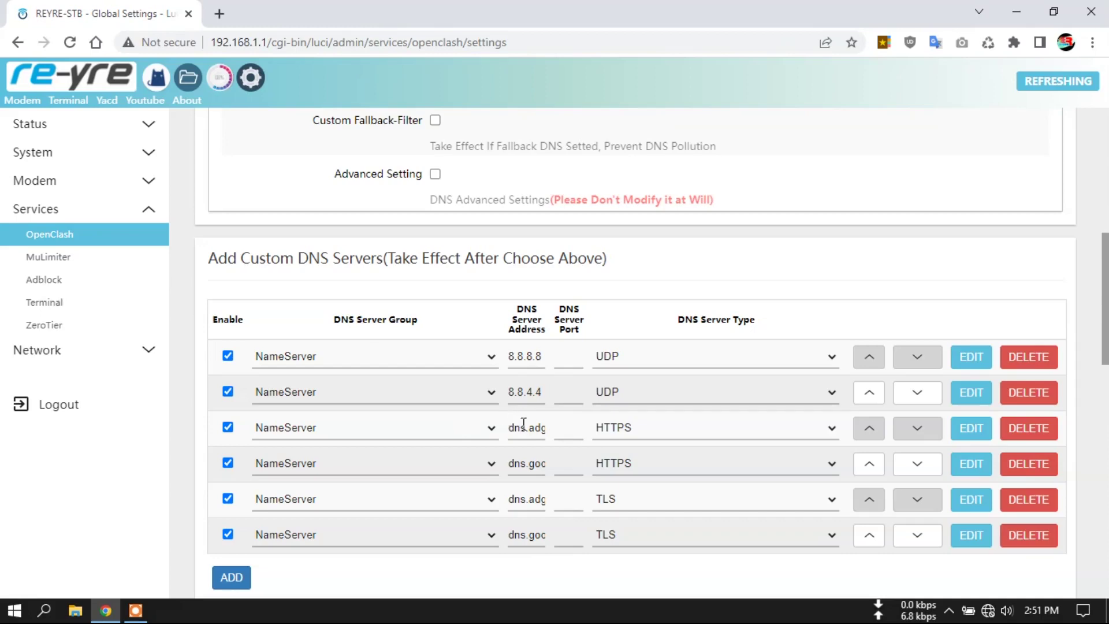
- Inspect the details of the dns.adguard.com/dns-query HTTPS server entry and return to the custom DNS server list without committing
click(973, 433)
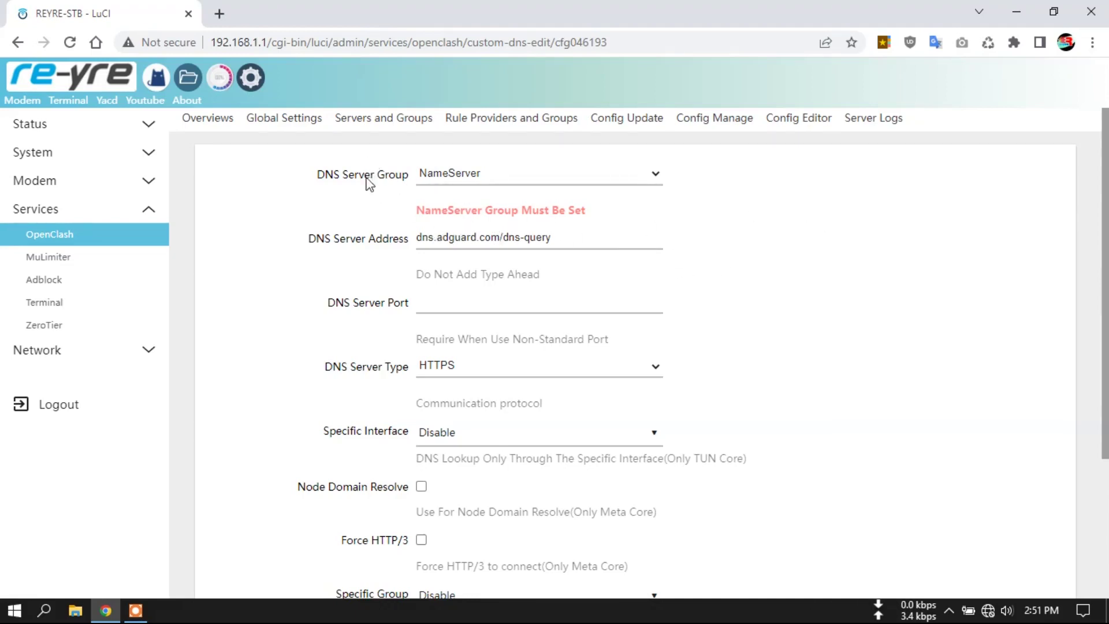
scroll(333, 297, down, 3)
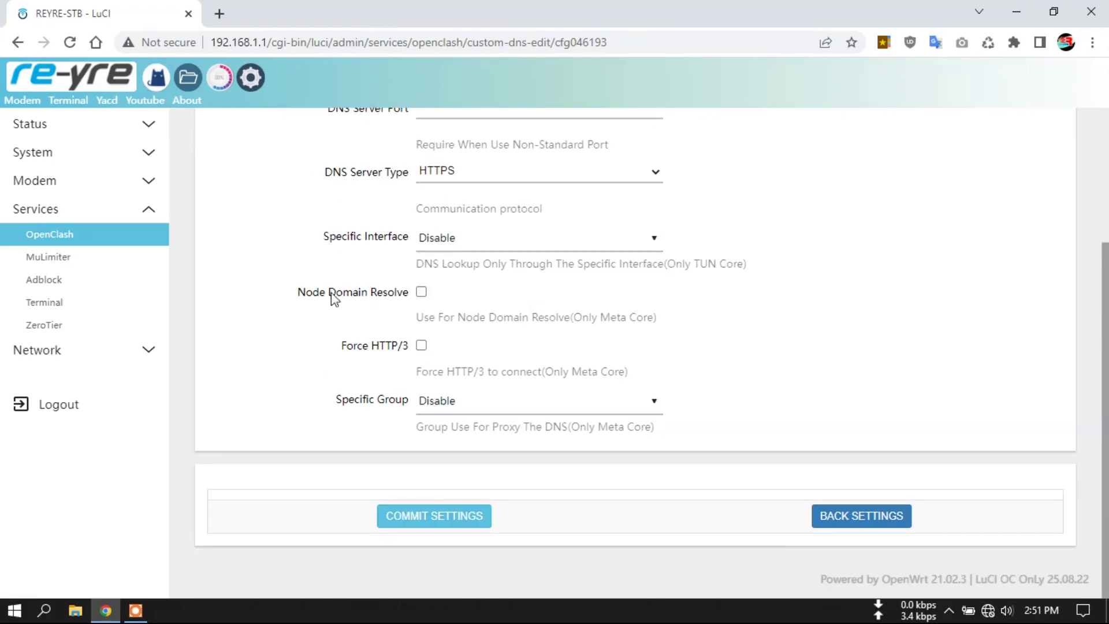
click(877, 517)
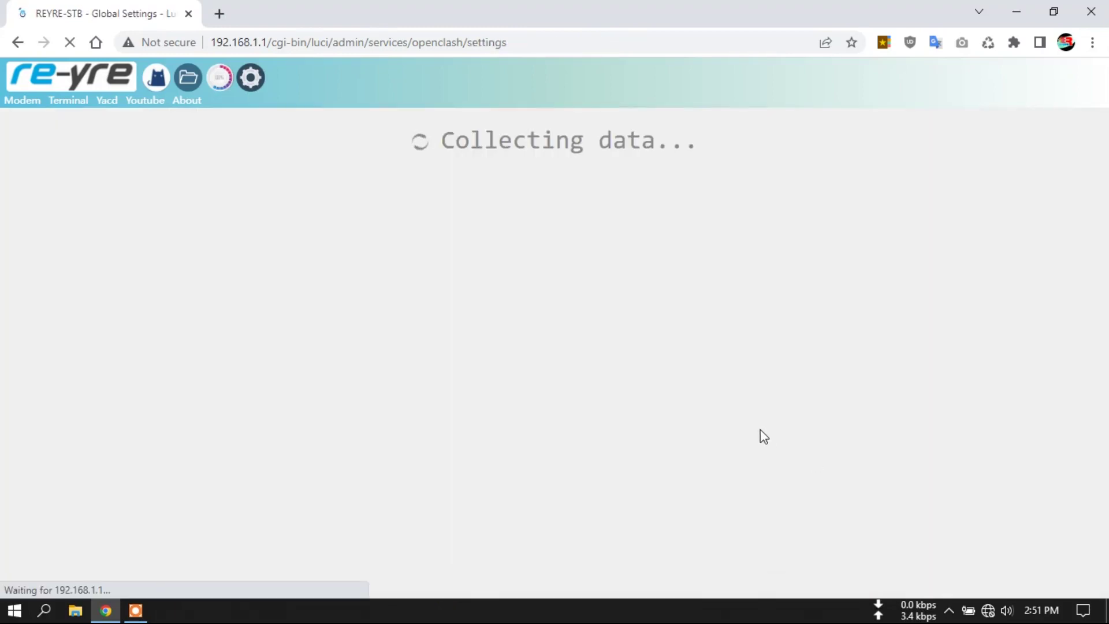
scroll(681, 413, down, 10)
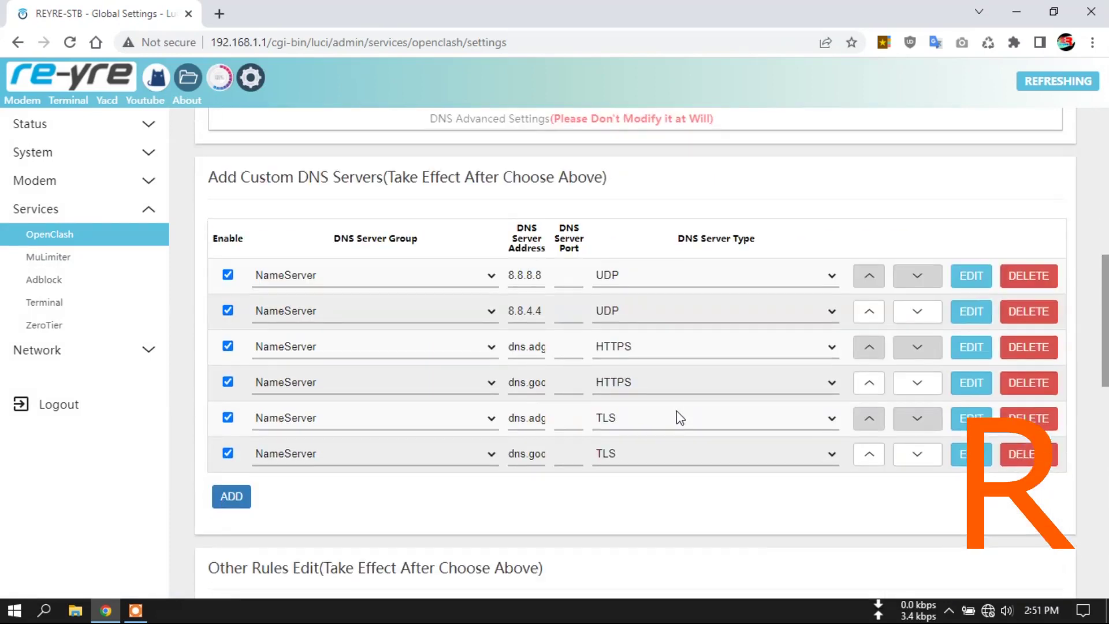
scroll(677, 417, down, 1)
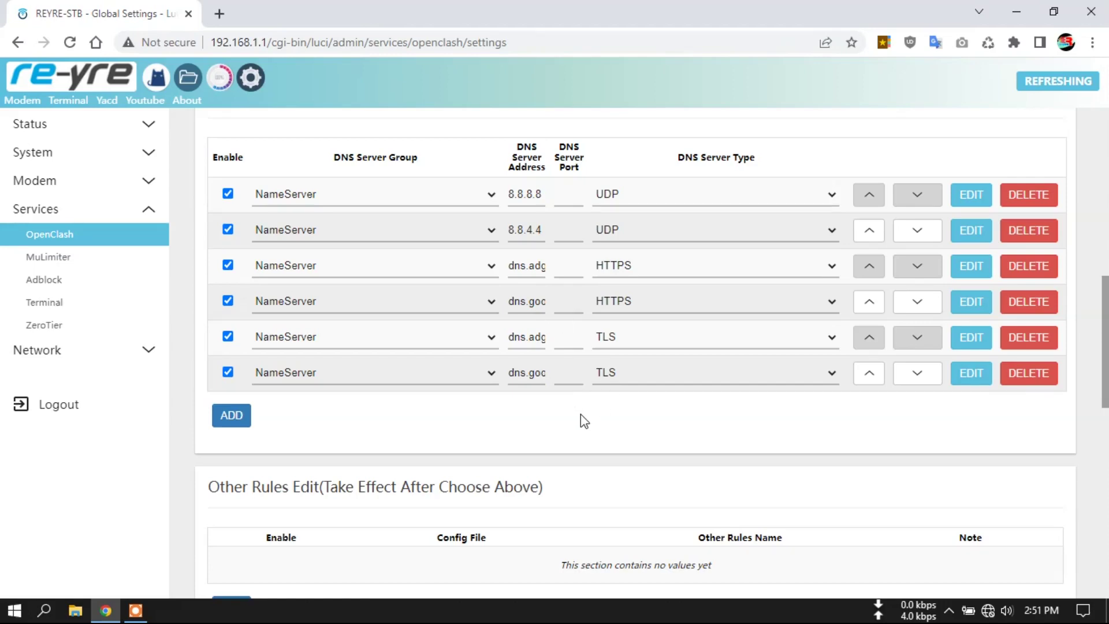
- Try Default-NameServer as the group of the second HTTPS DNS server and restore it to NameServer
scroll(570, 404, up, 7)
scroll(569, 392, up, 4)
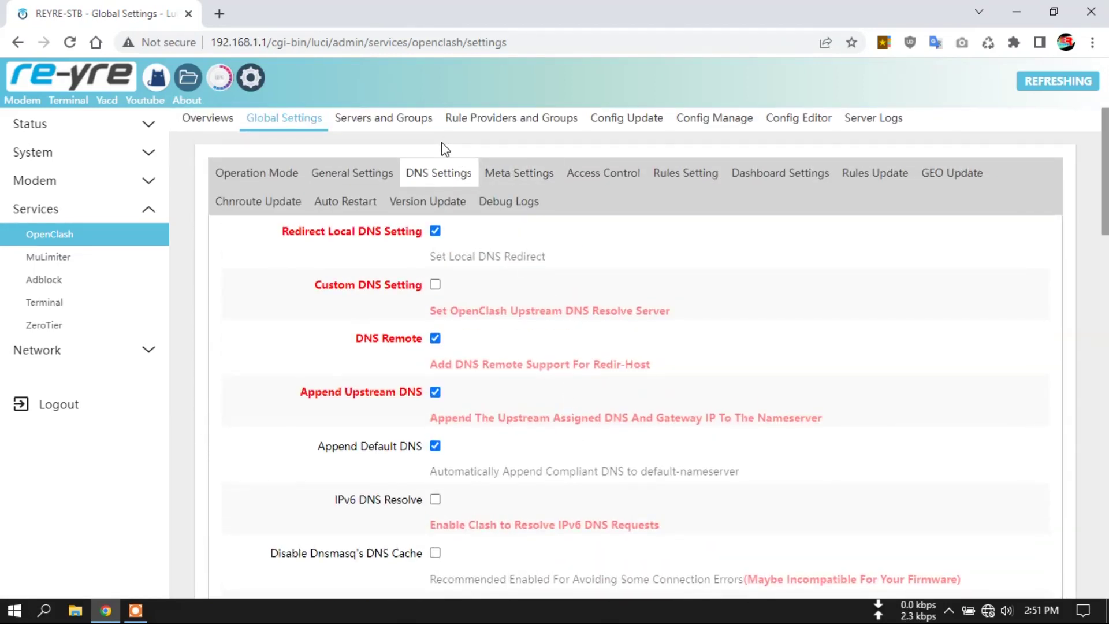
click(434, 233)
scroll(876, 375, down, 10)
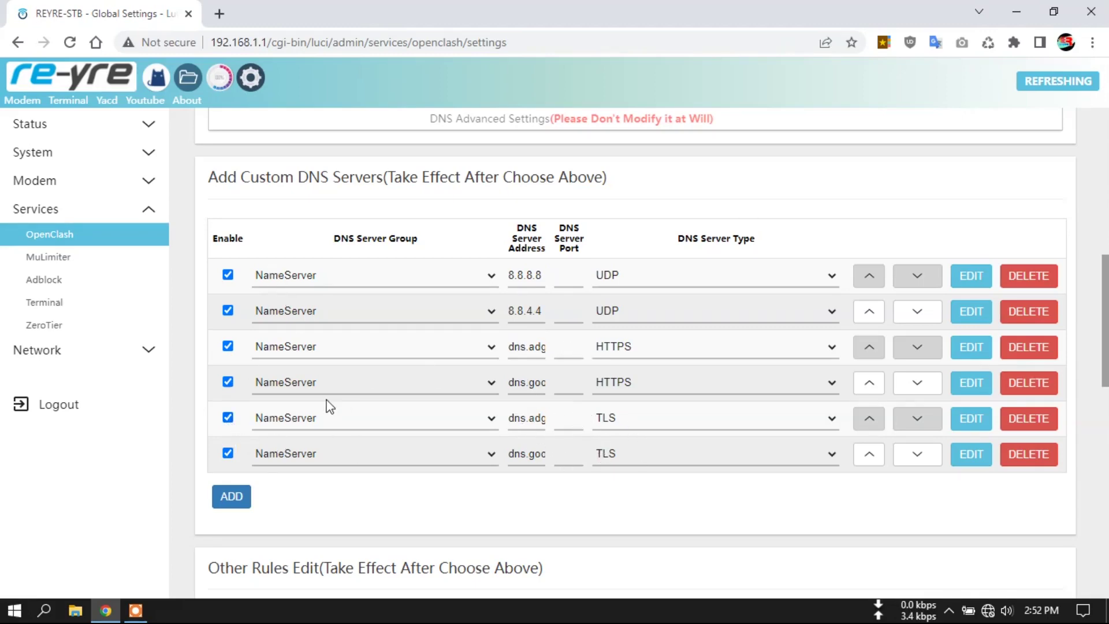
click(435, 387)
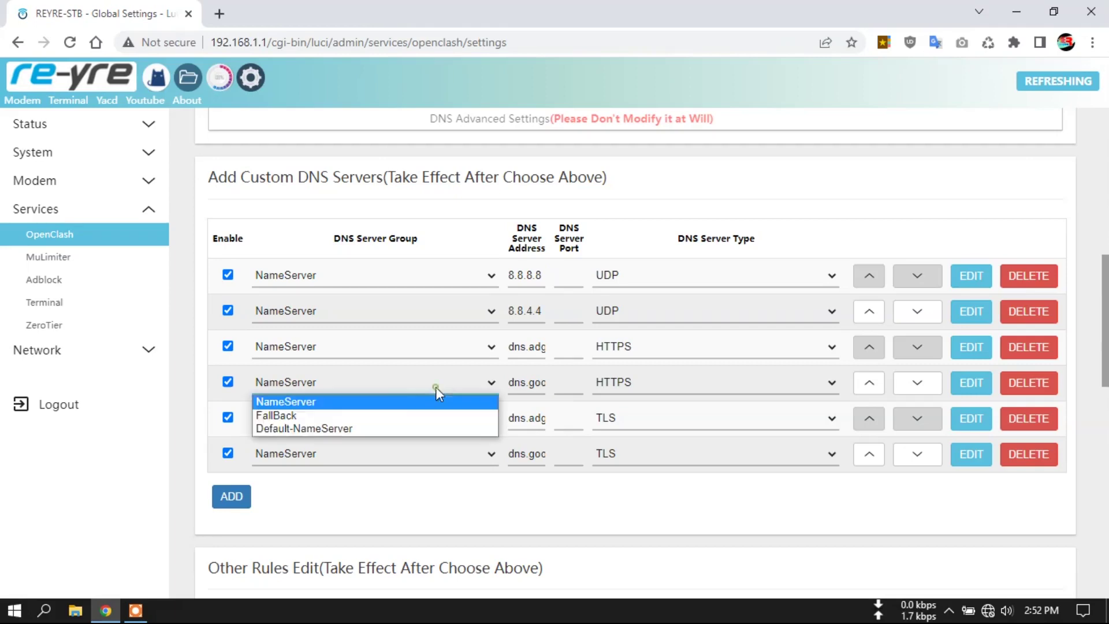
click(351, 427)
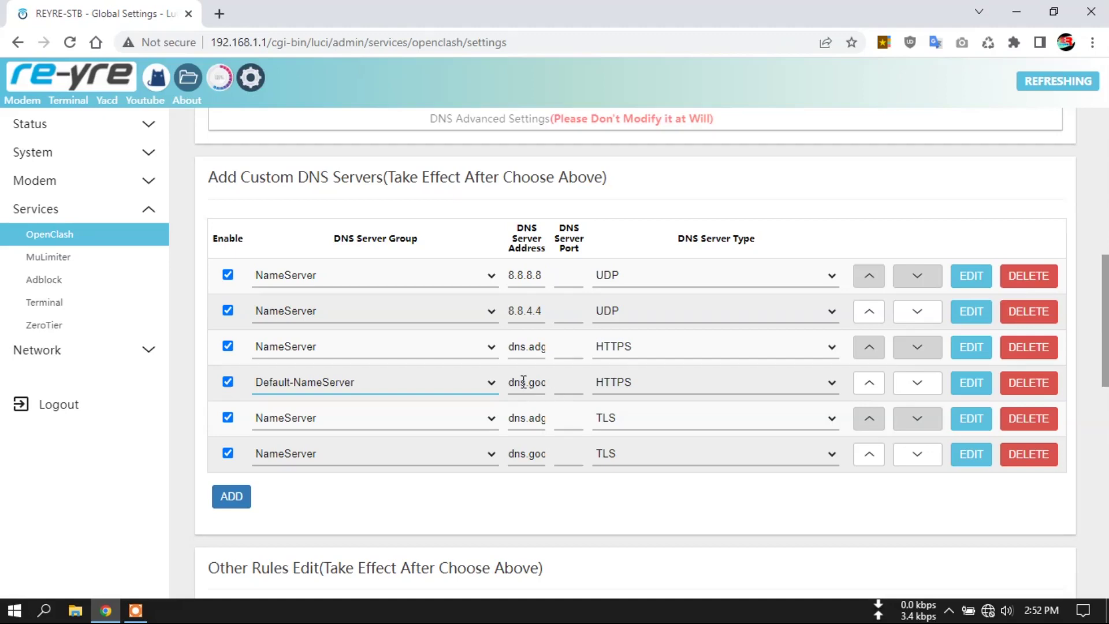
click(279, 383)
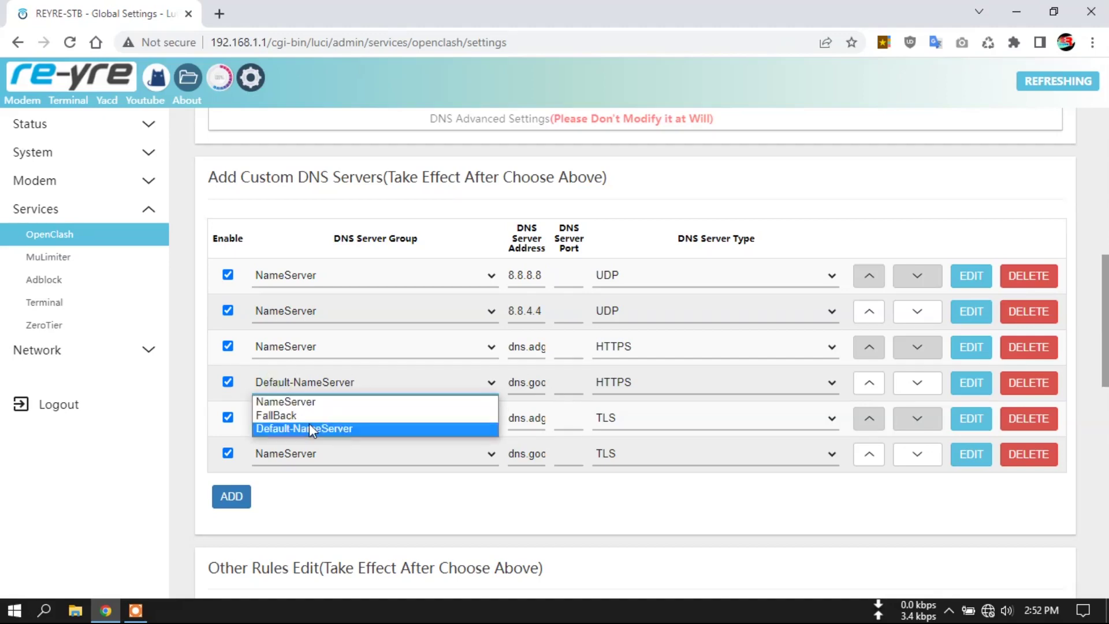
click(324, 402)
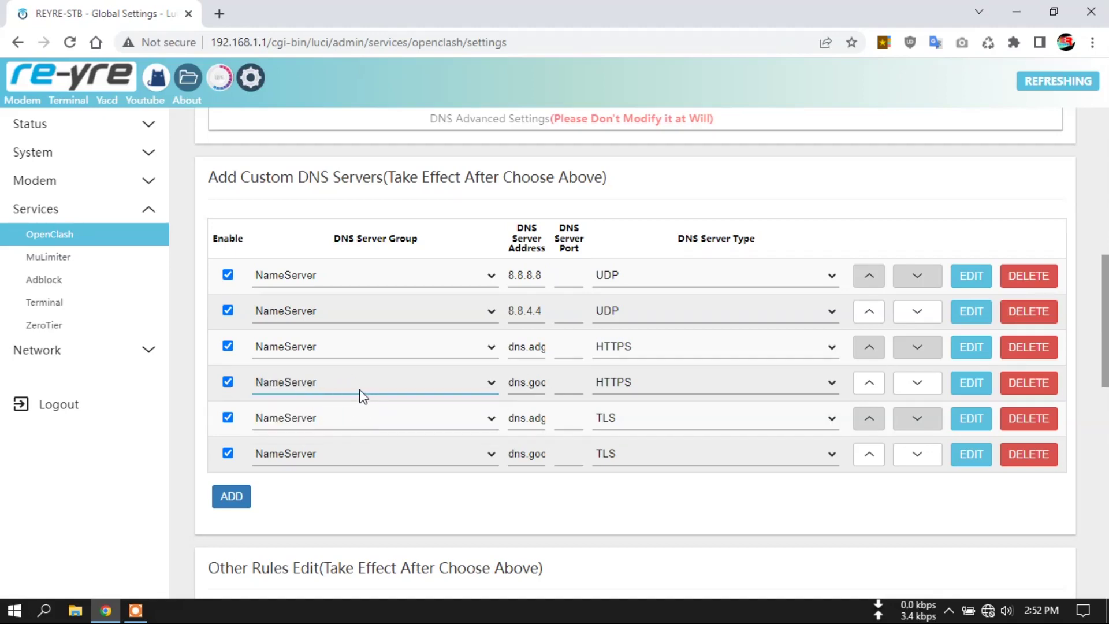
- Open universal.yaml from the proxy_provider folder of OpenClash's config files for editing
scroll(418, 387, up, 15)
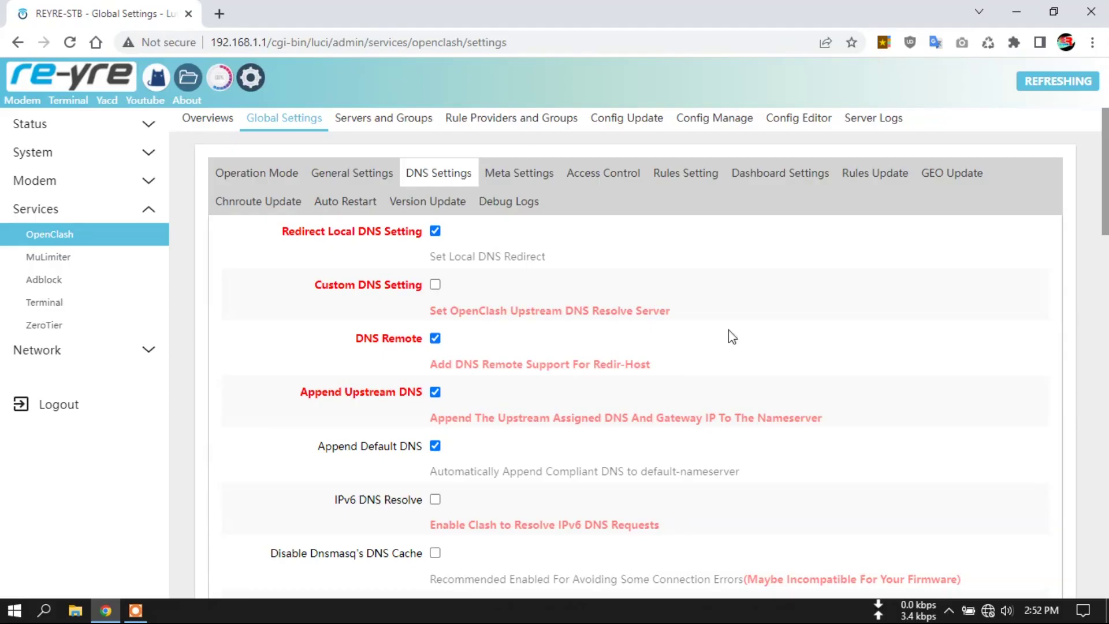
click(813, 119)
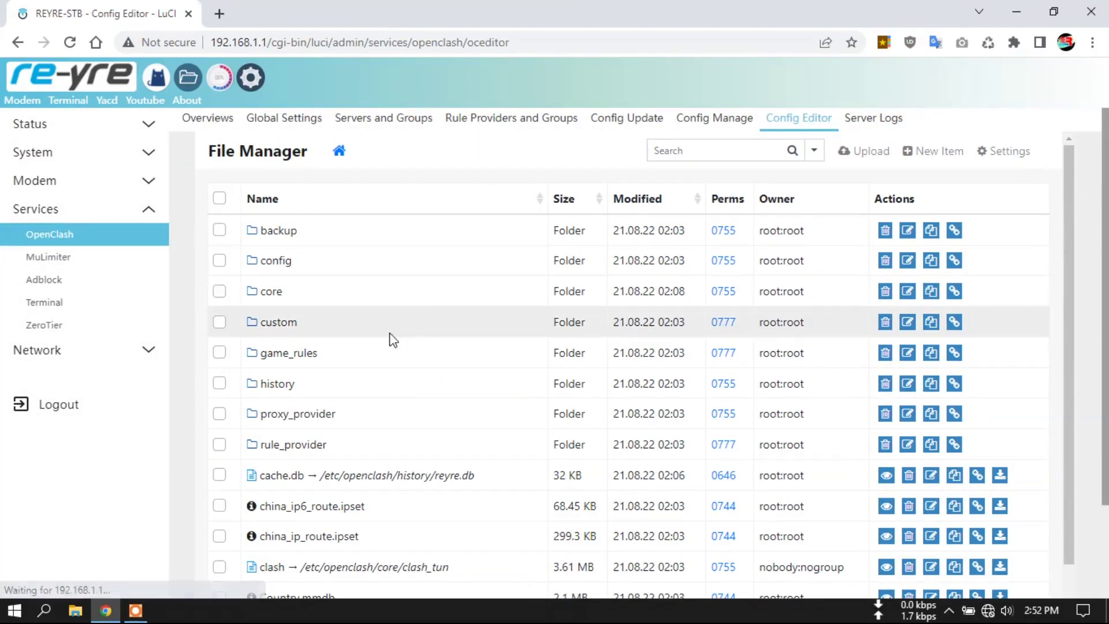
click(311, 416)
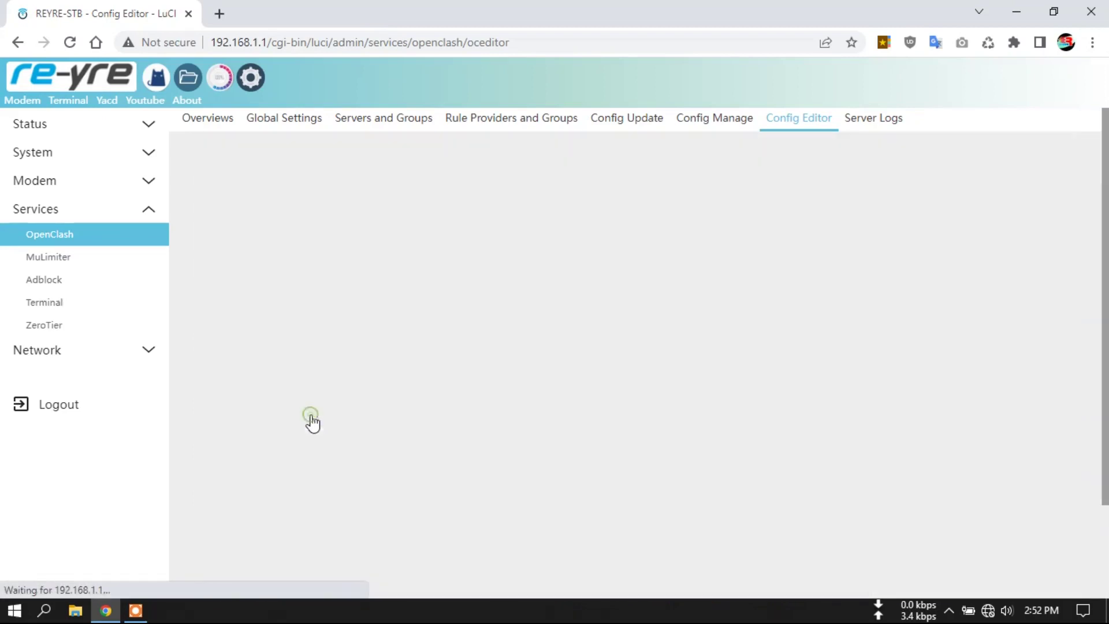
click(293, 350)
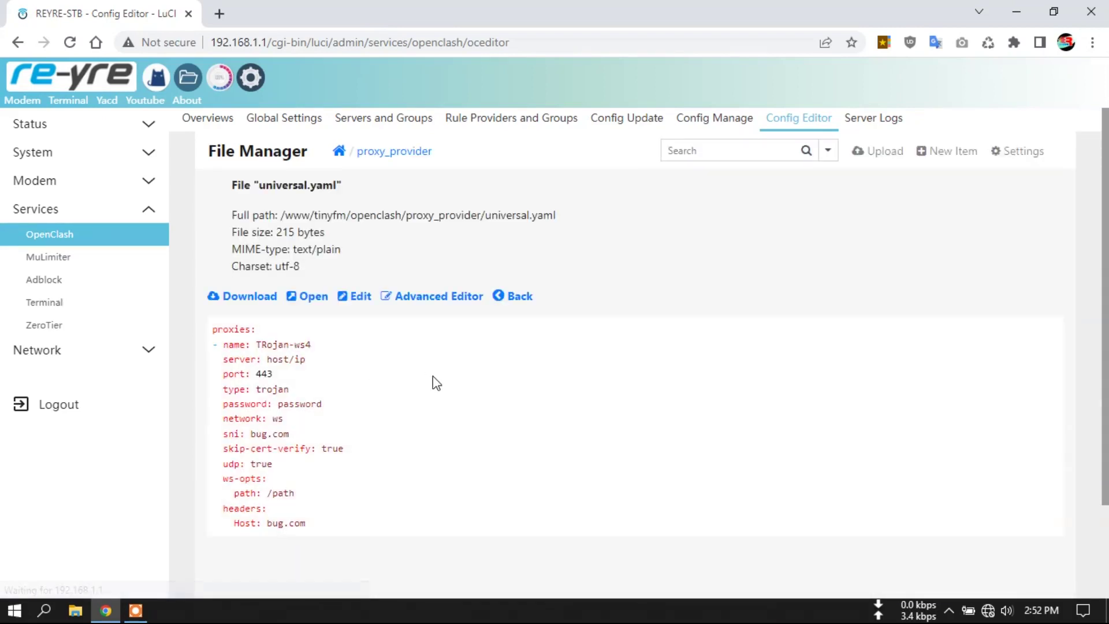
scroll(433, 384, down, 2)
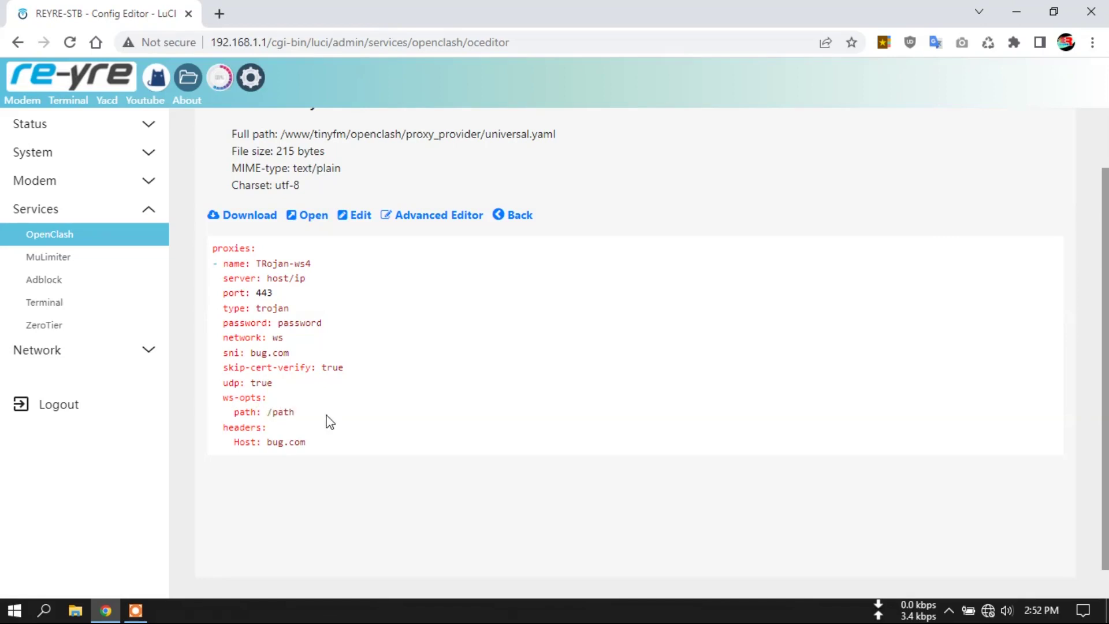
click(357, 216)
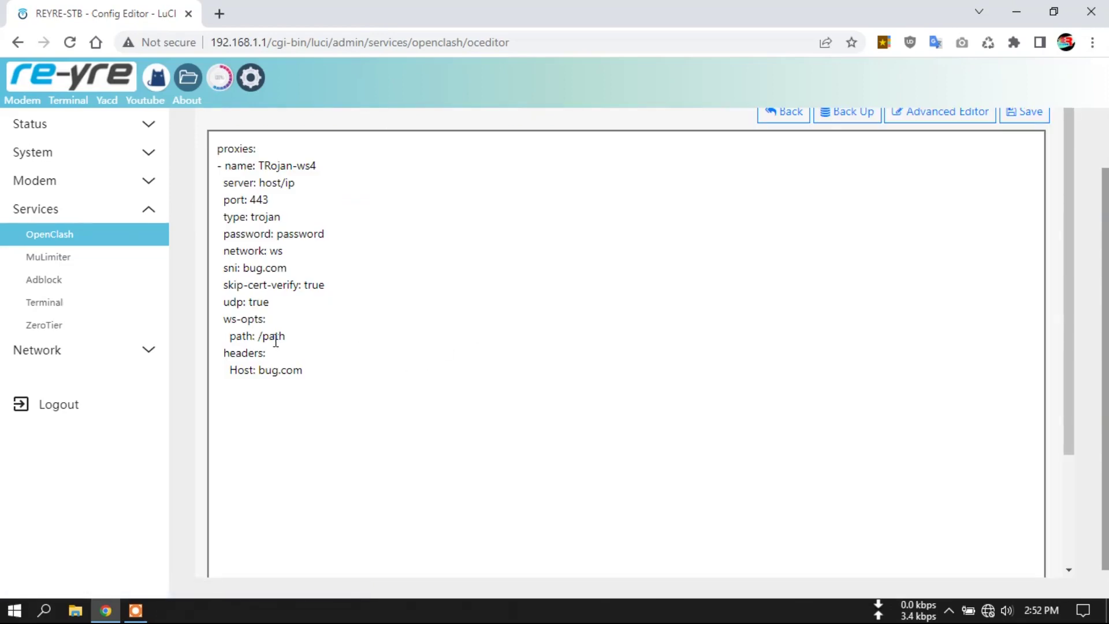
- Try changing the ws-opts path to wss://bug.com/path and leave the file without saving
click(260, 337)
text(wss://bug)
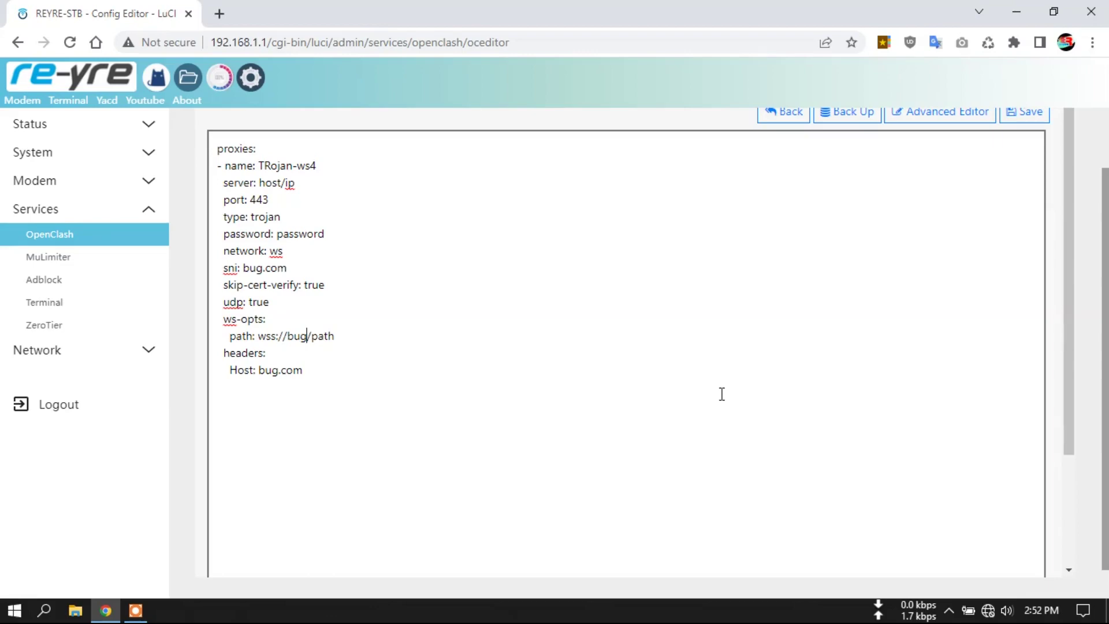
text(.com)
drag(336, 336, 390, 339)
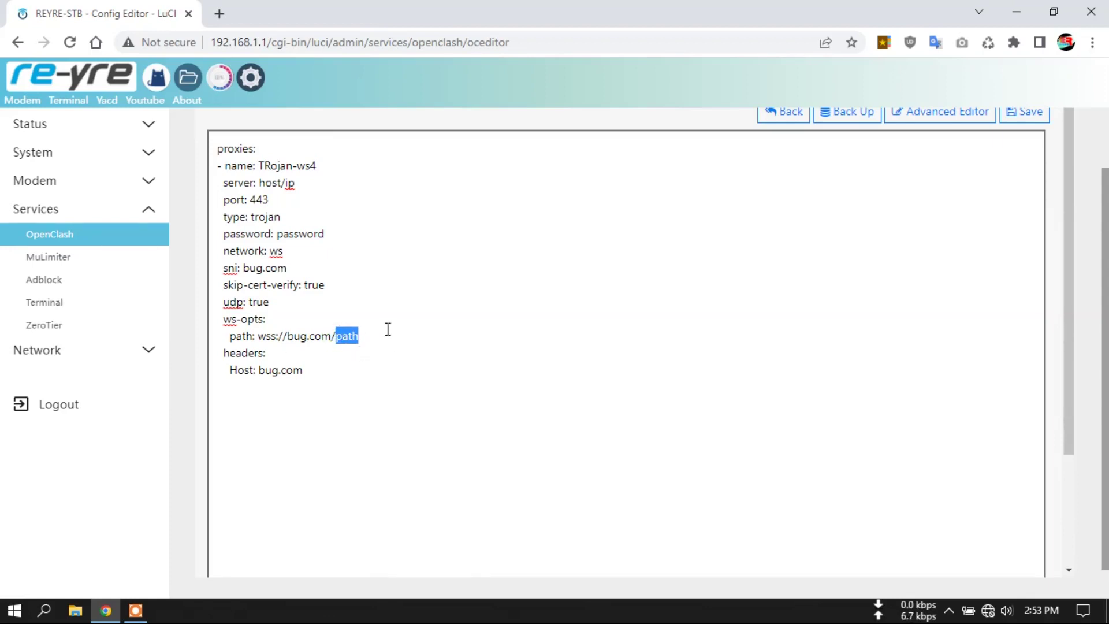
scroll(485, 208, up, 2)
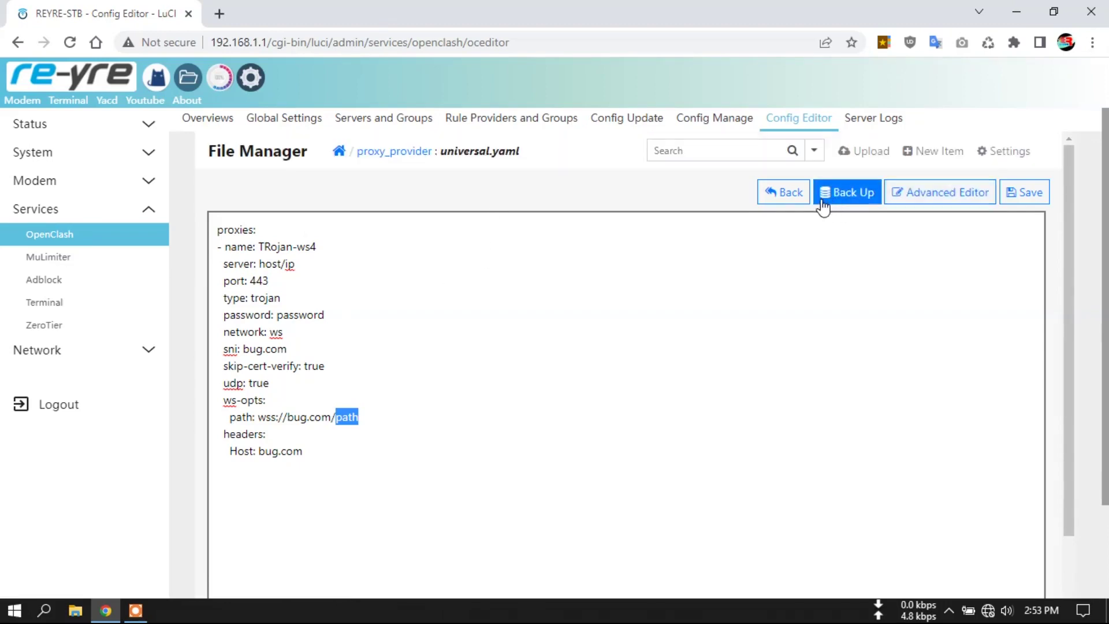
click(786, 194)
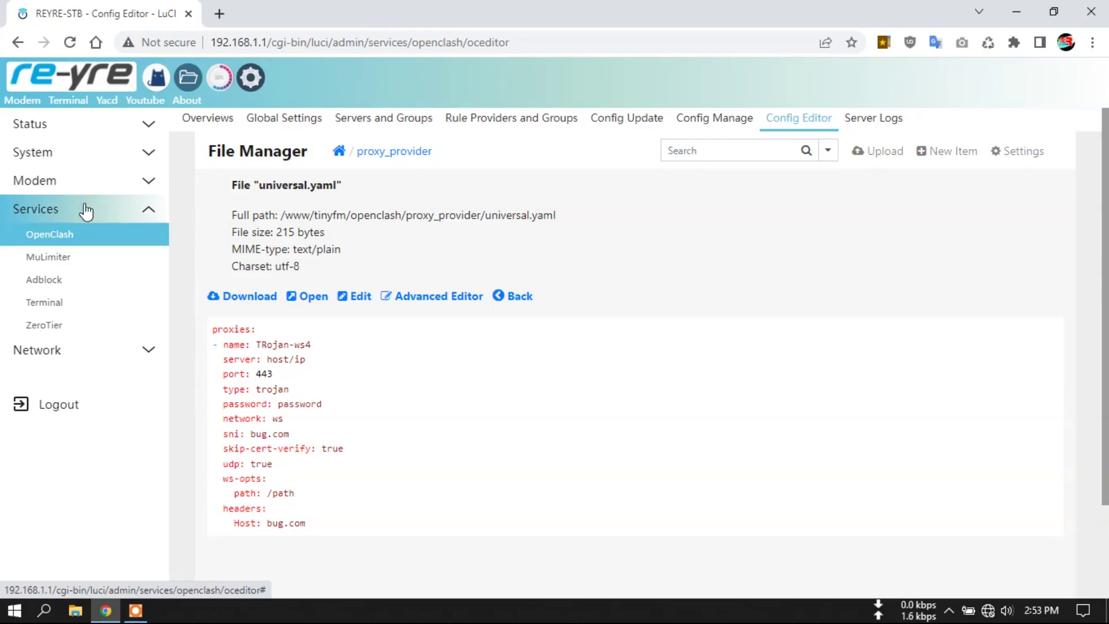
- Open the Bandwidthd traffic statistics page in the Status section
click(86, 132)
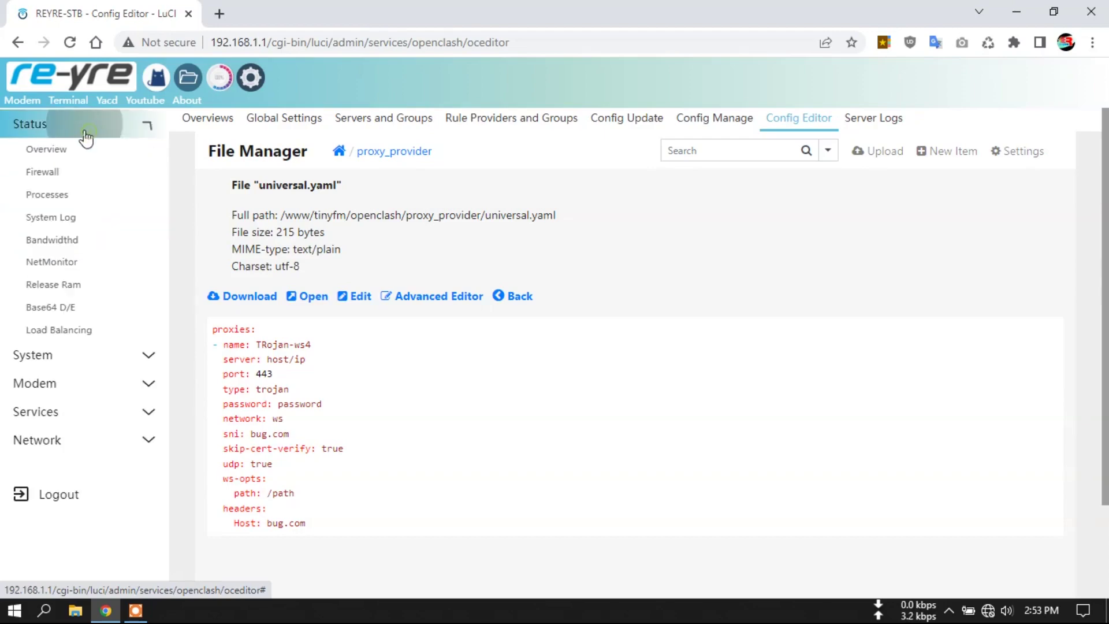
click(58, 240)
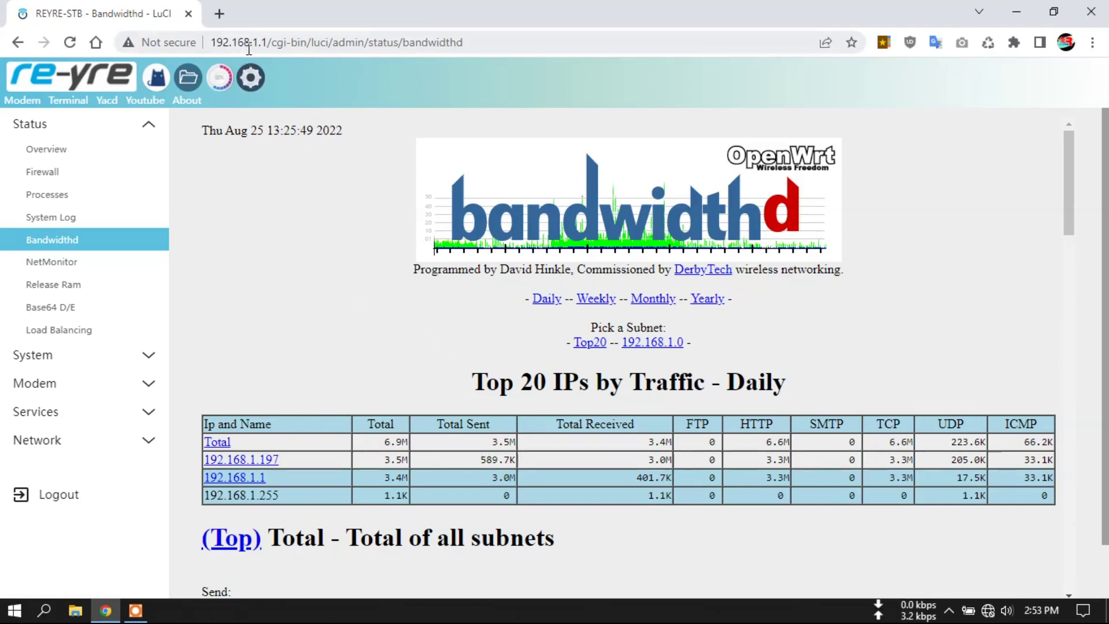
- Open the Bandwidthd settings in the Network section and examine the monitored subnets value
click(50, 440)
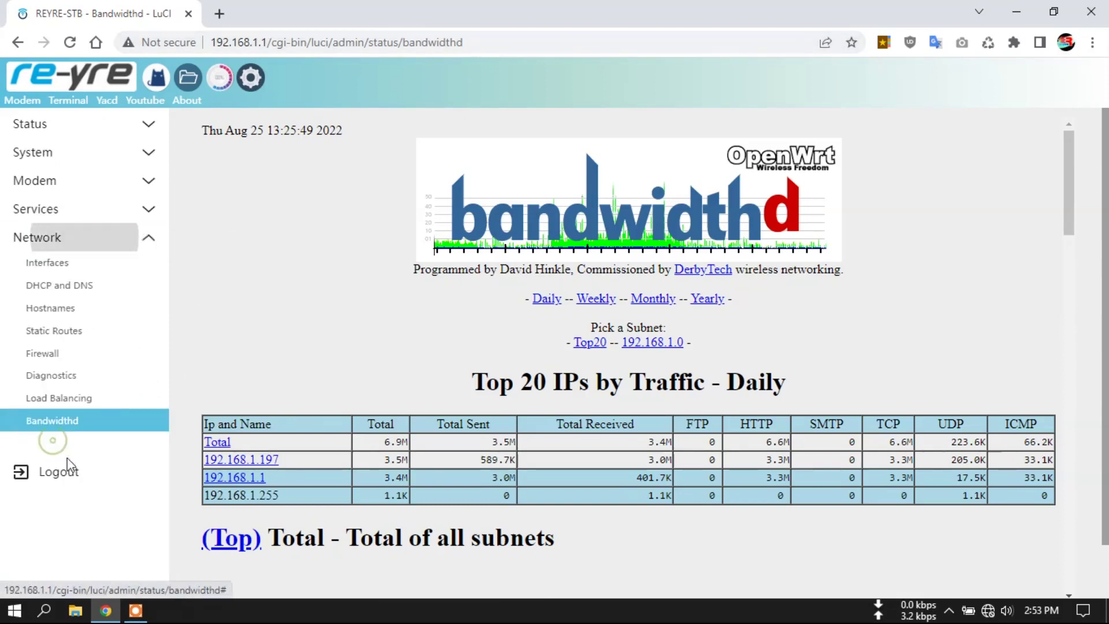
click(64, 430)
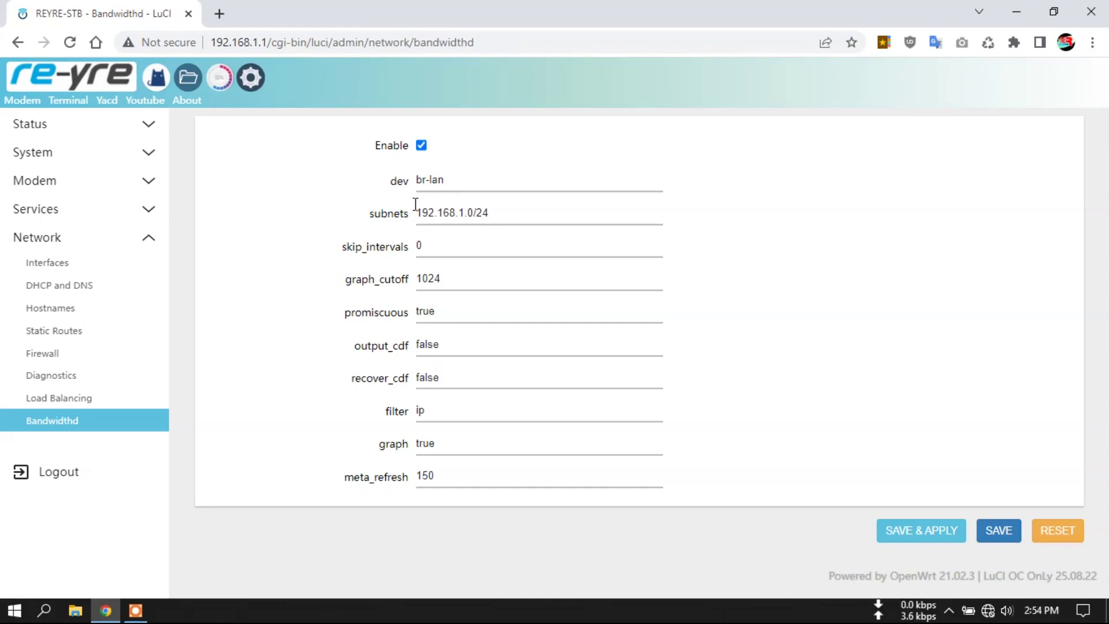
double_click(490, 213)
click(494, 215)
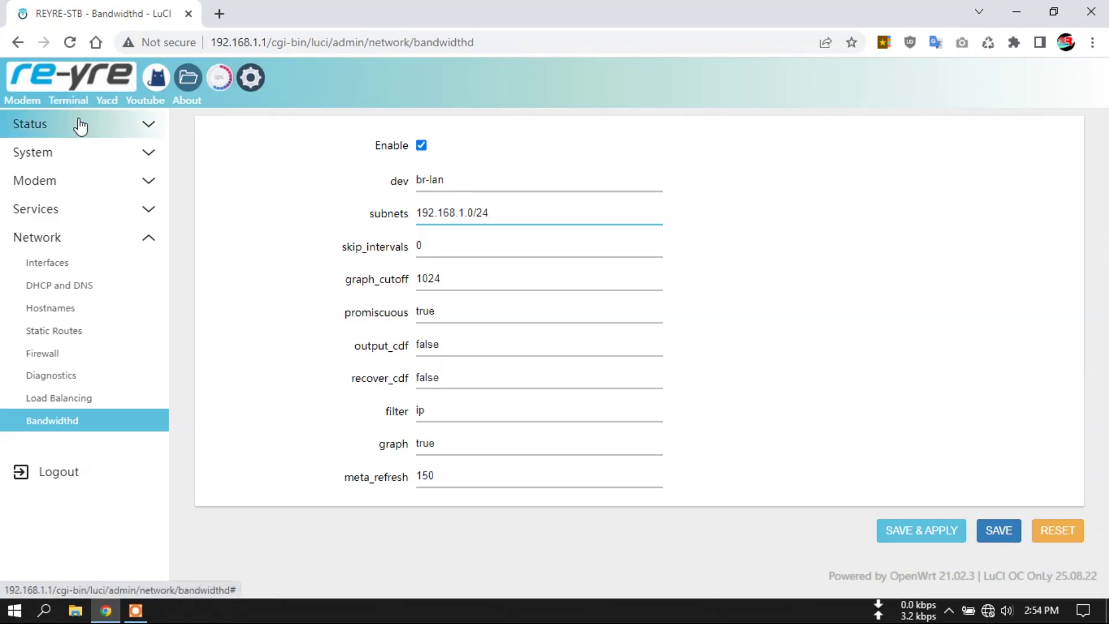
- Open the MuLimiter bandwidth limiter in the Services section and look over its form and rule table
click(77, 215)
click(61, 263)
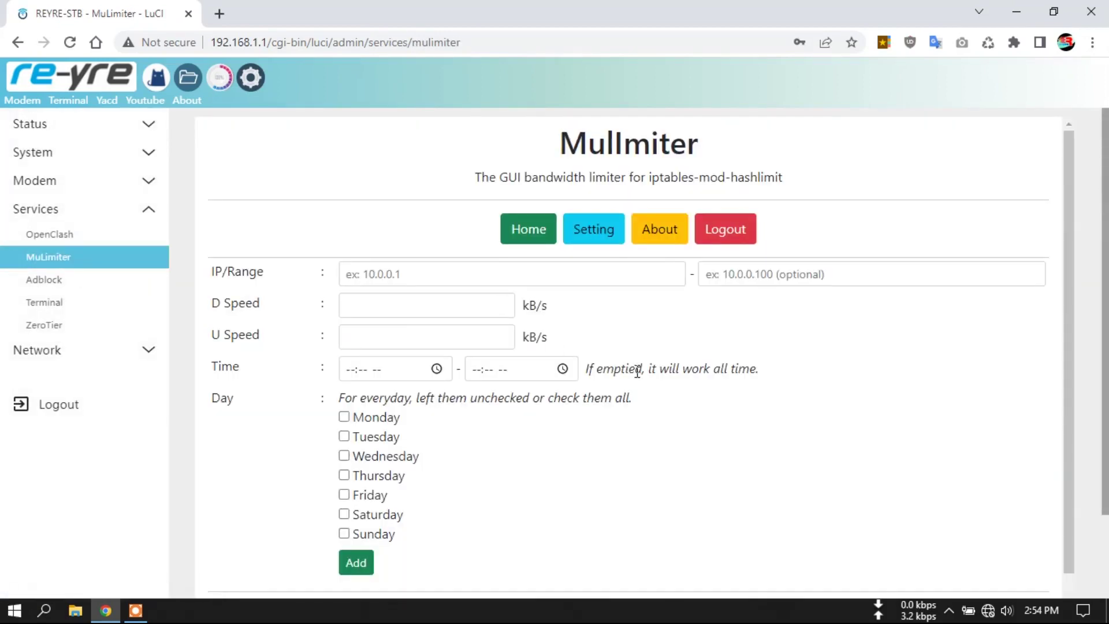
scroll(803, 434, down, 1)
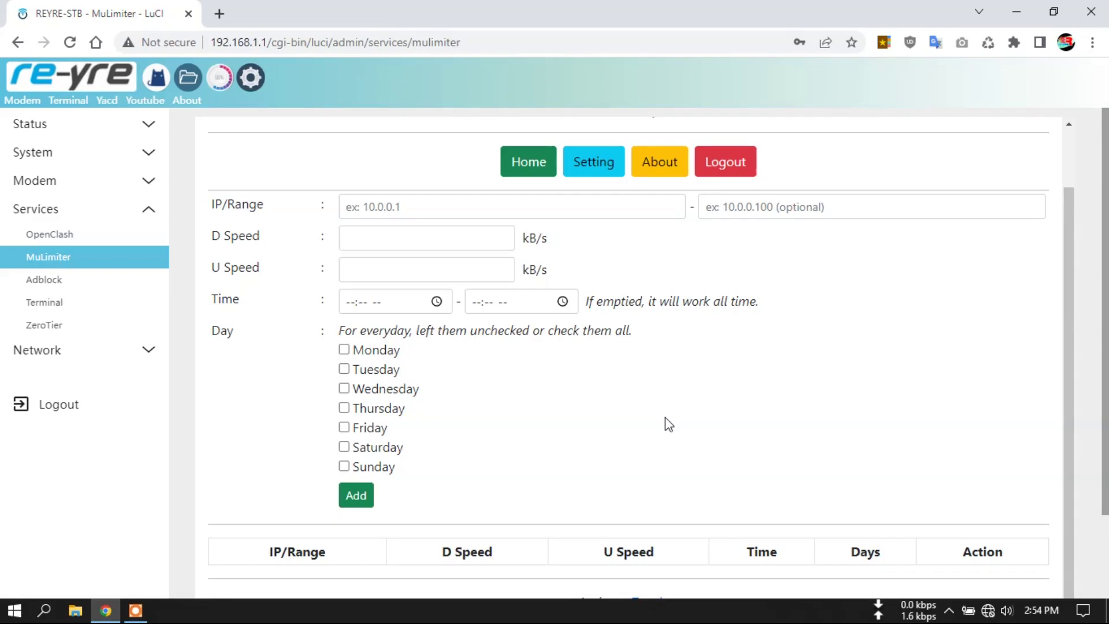
scroll(668, 424, down, 2)
scroll(678, 423, up, 1)
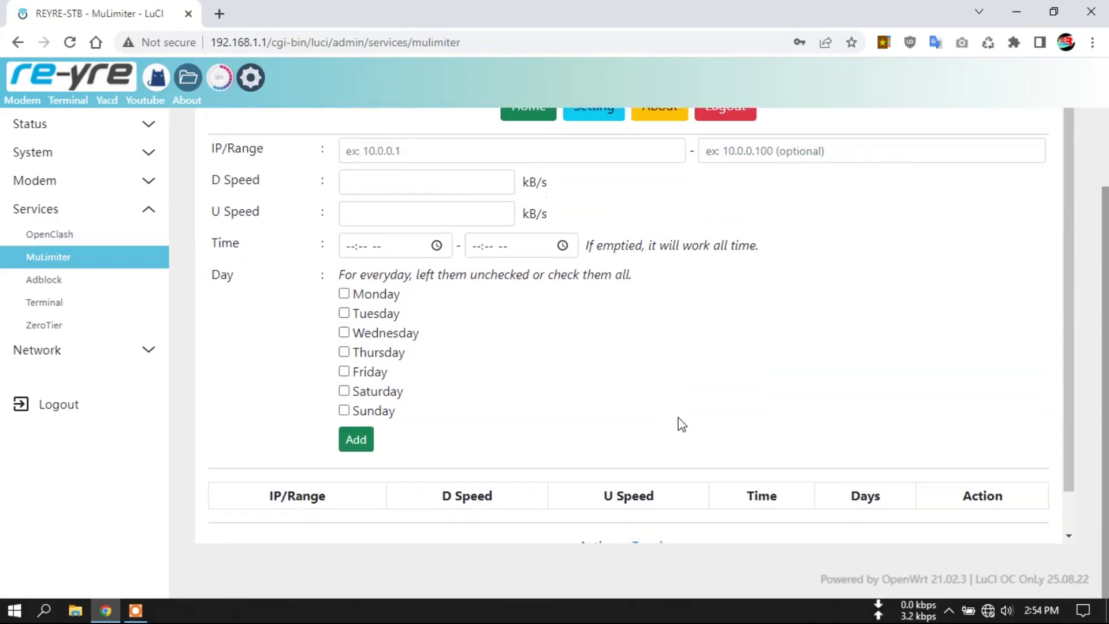
- Try filling in the limiter's IP range from 192.168.1.2 to 192.168.1.254 without adding the rule
click(376, 168)
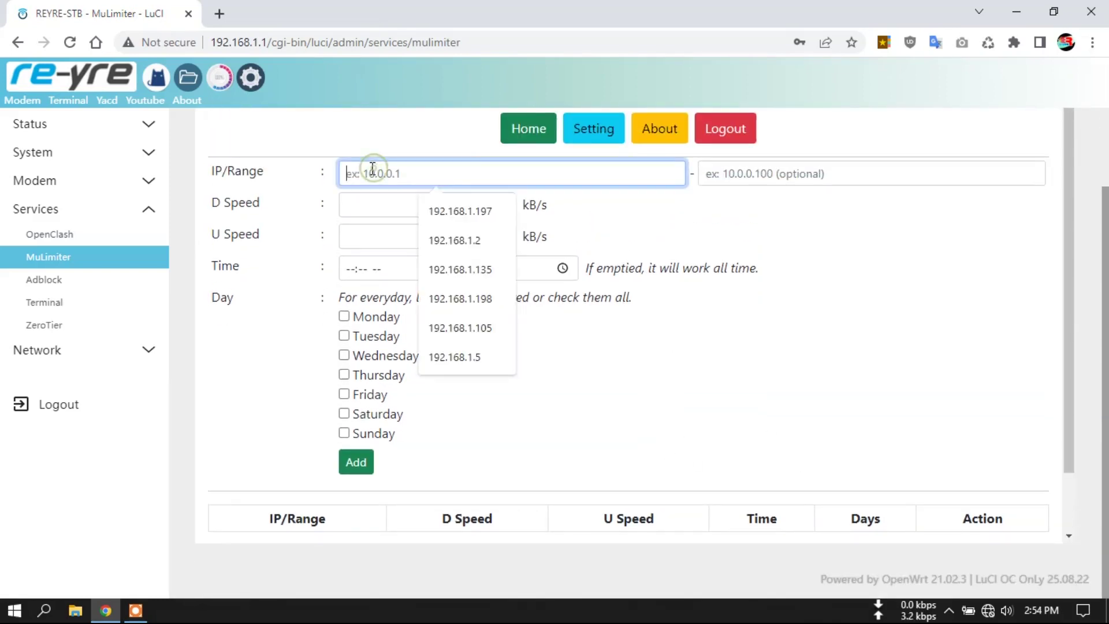
click(446, 172)
click(307, 170)
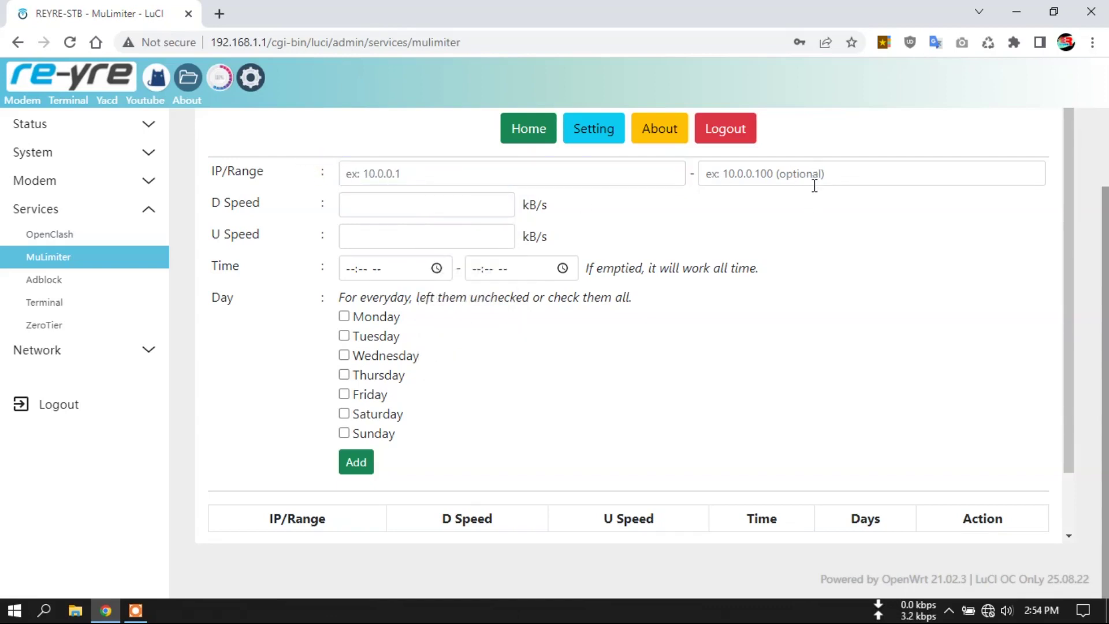
click(382, 175)
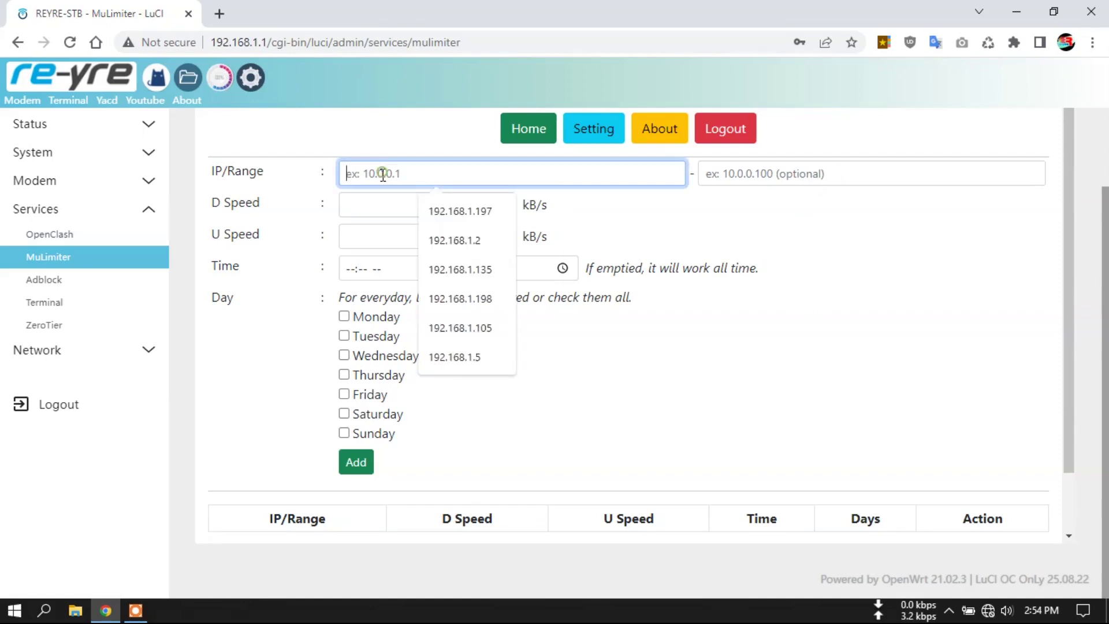
click(473, 247)
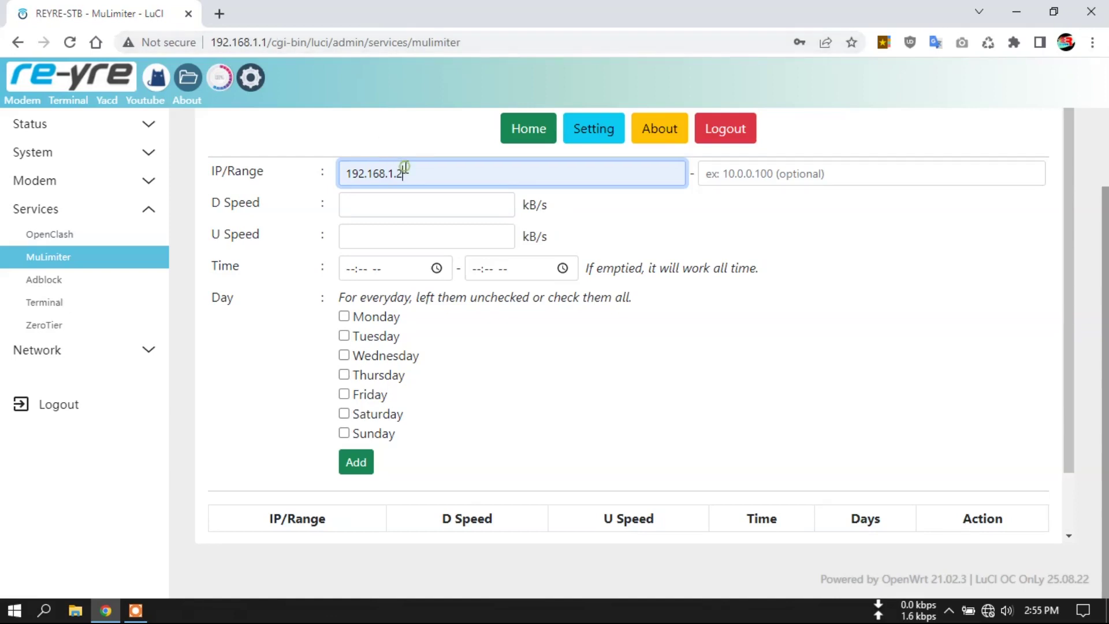
click(826, 180)
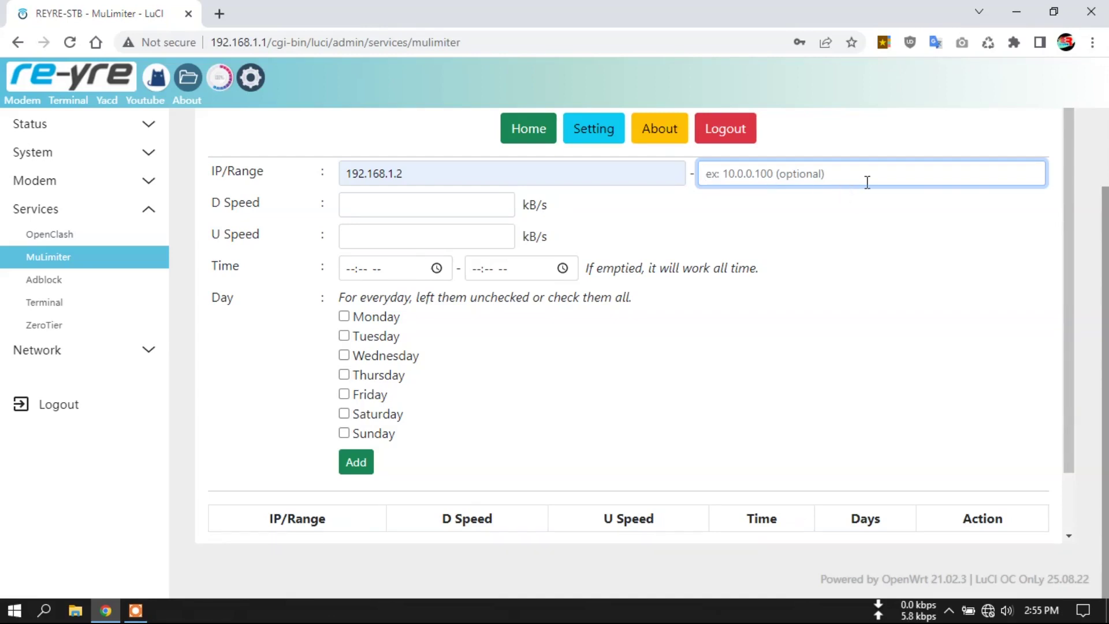
click(835, 182)
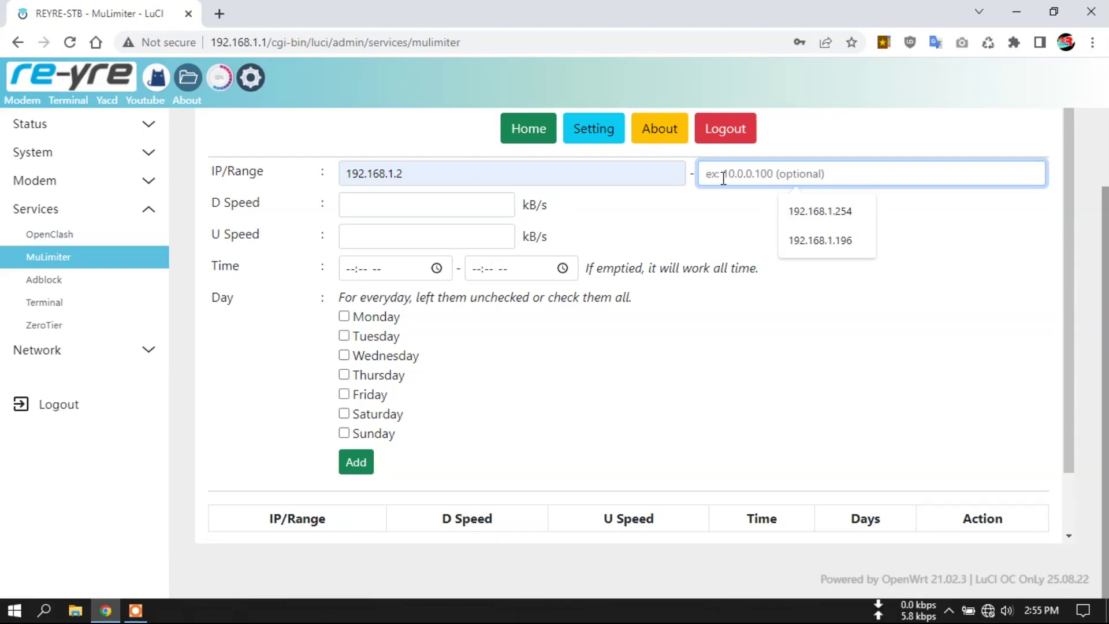
click(820, 212)
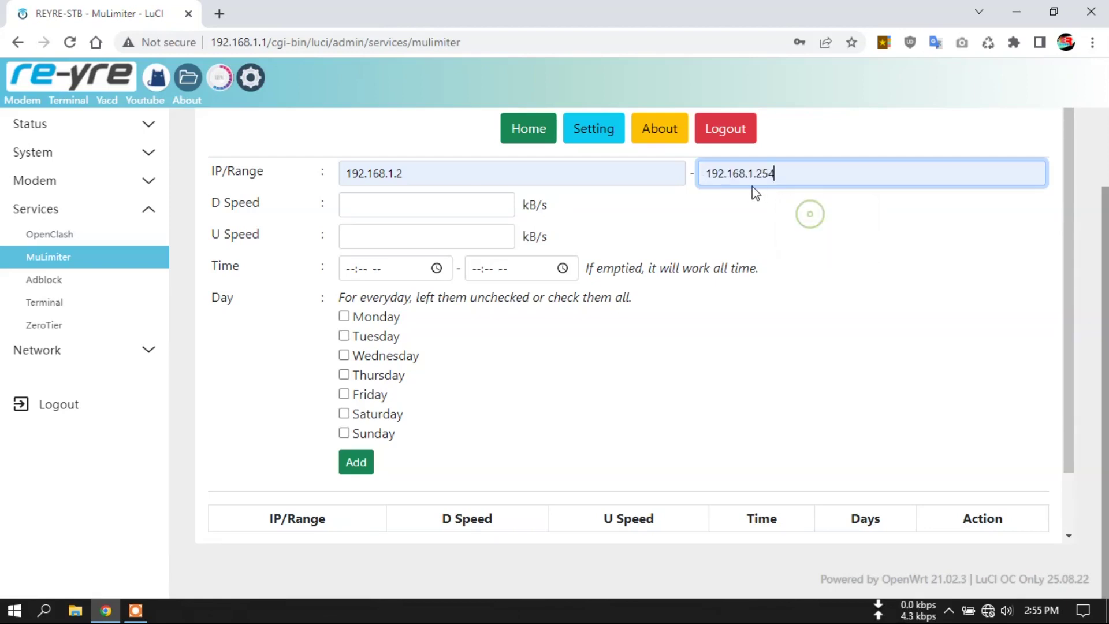
drag(764, 172, 778, 173)
click(790, 179)
- Examine the limiter's download and upload speed fields, start and end time pickers, and day options
click(417, 206)
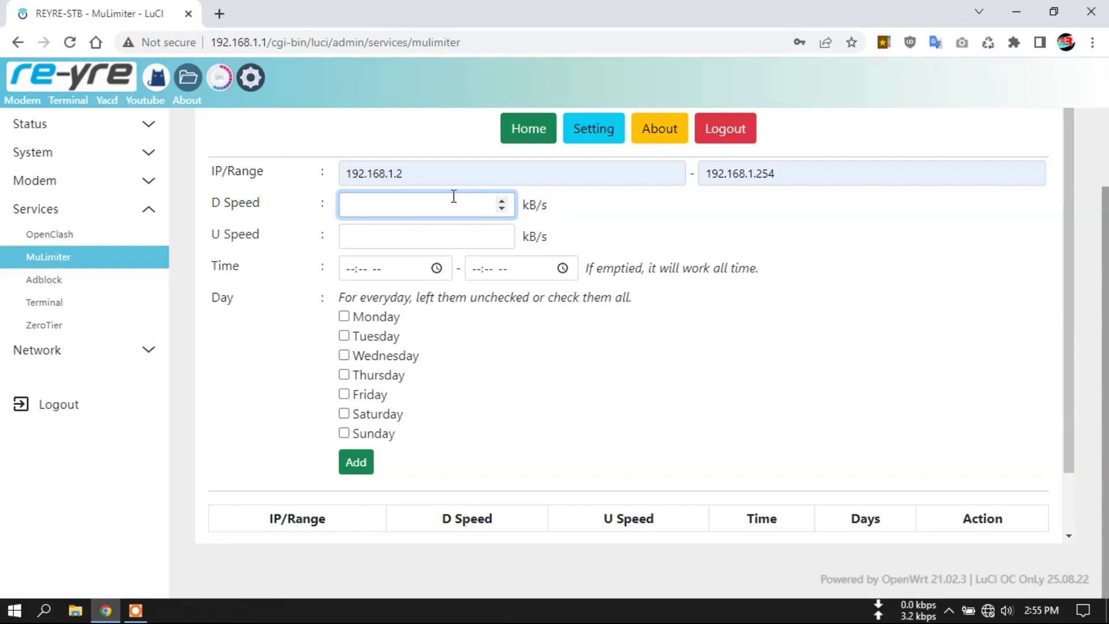
click(410, 234)
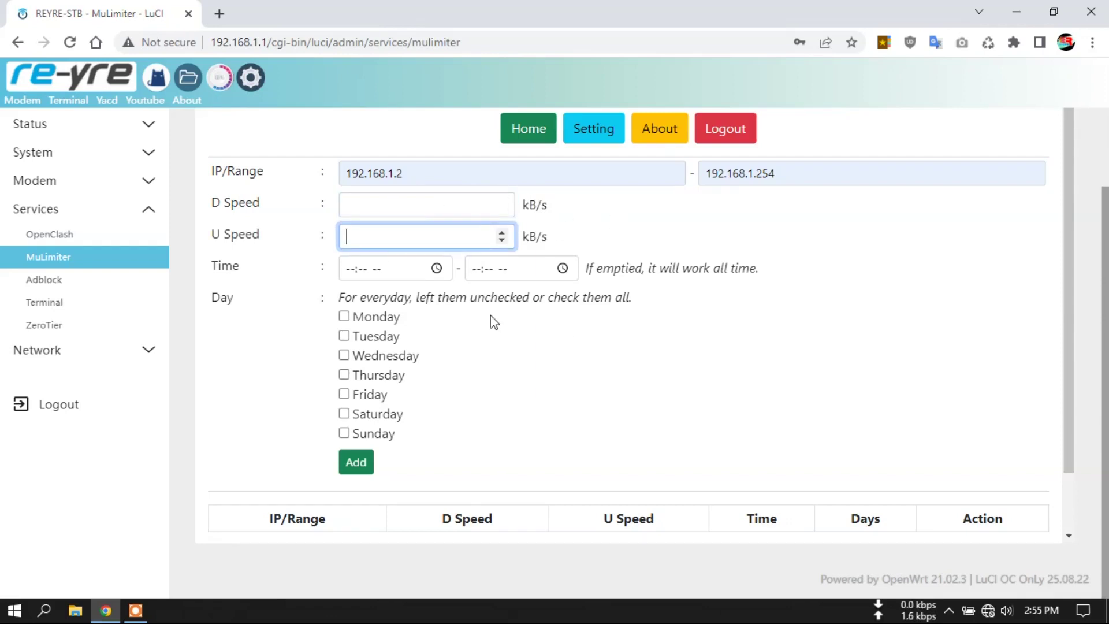
click(435, 269)
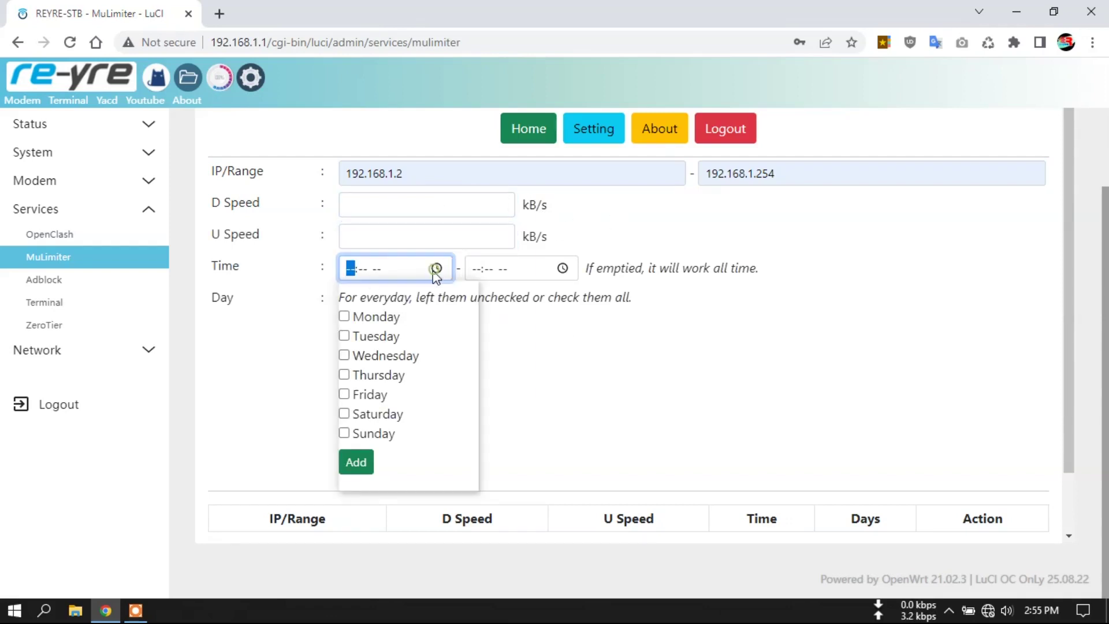
click(436, 268)
click(562, 268)
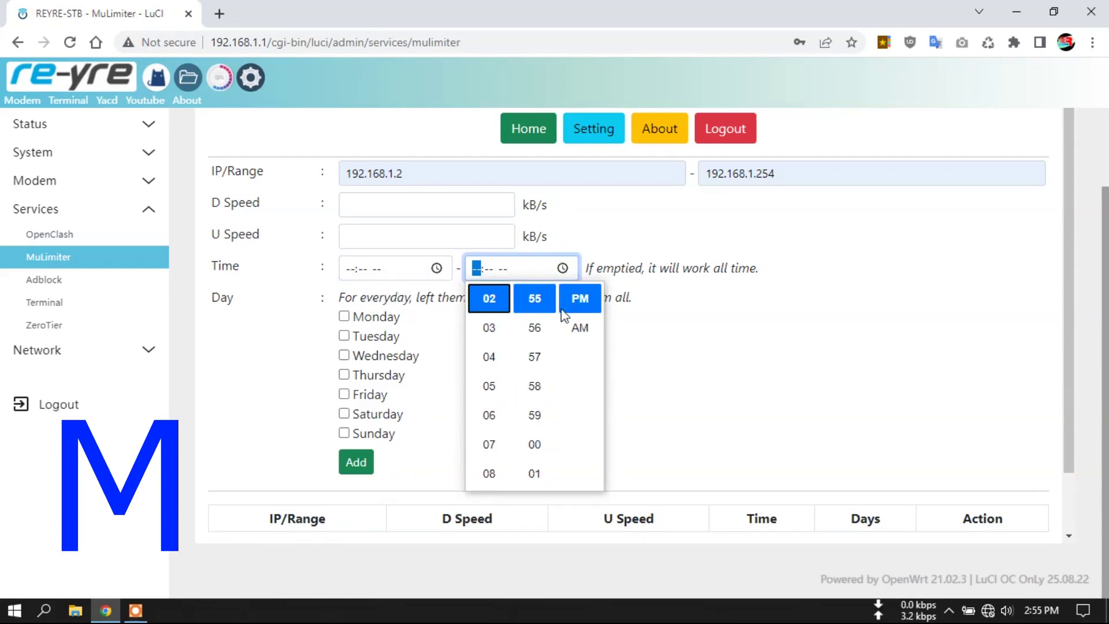
click(665, 306)
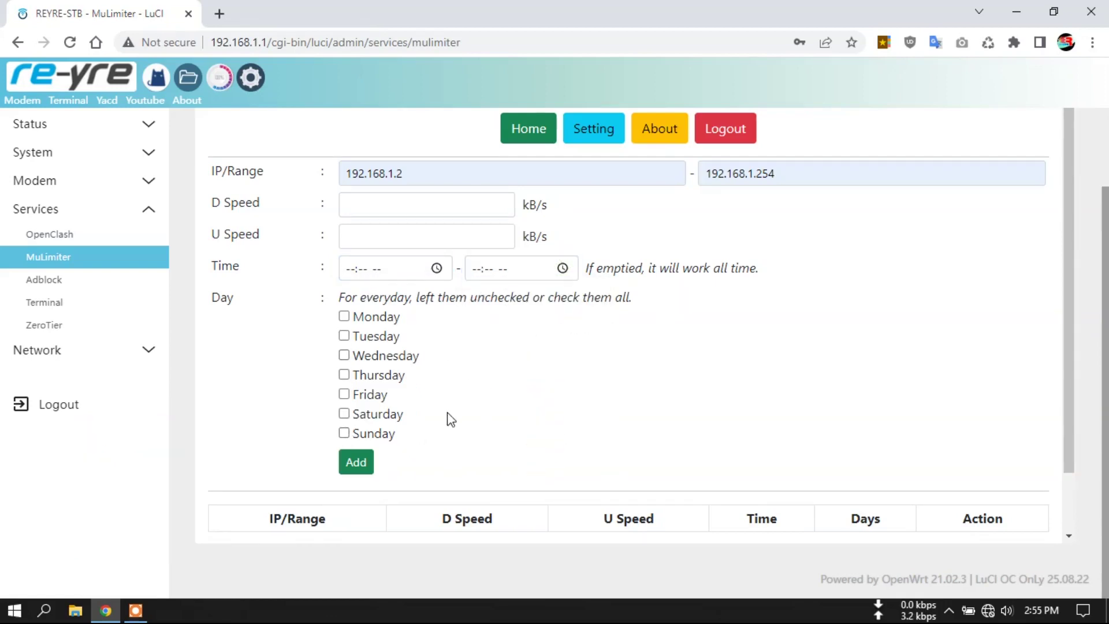
scroll(450, 422, down, 2)
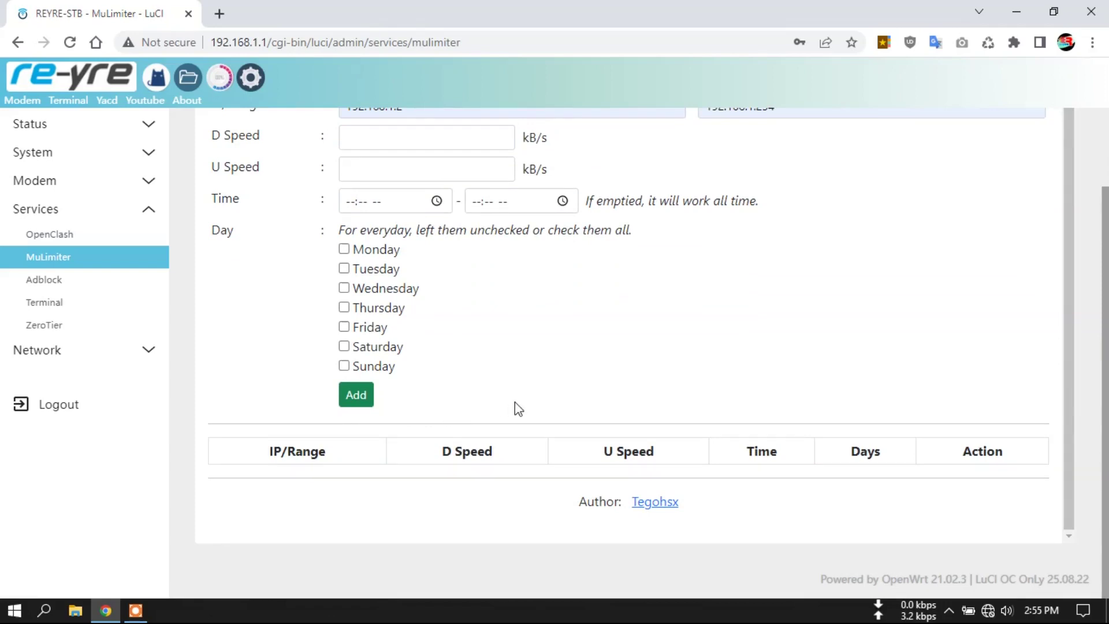
scroll(512, 411, up, 2)
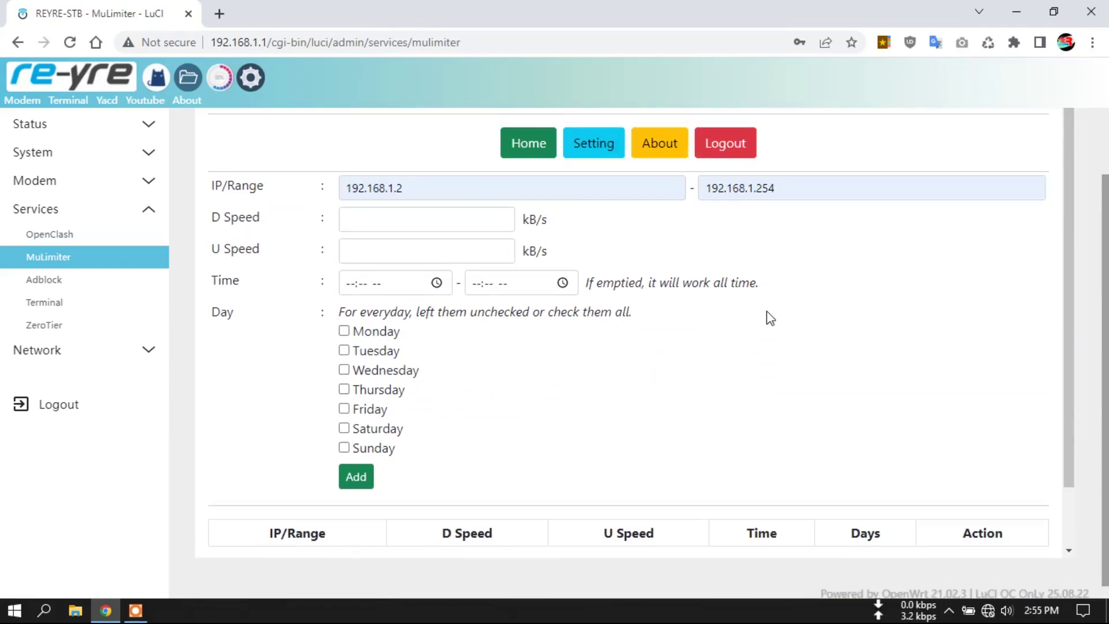
scroll(662, 281, up, 3)
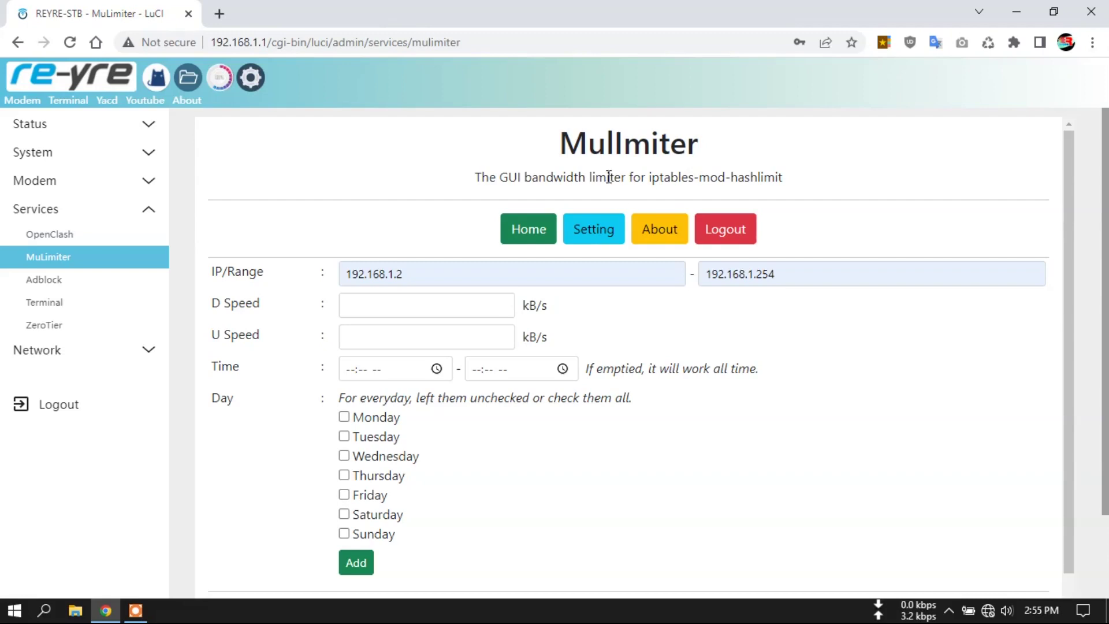
- Open the Custom Rules of the firewall in the Network section
click(107, 350)
click(39, 355)
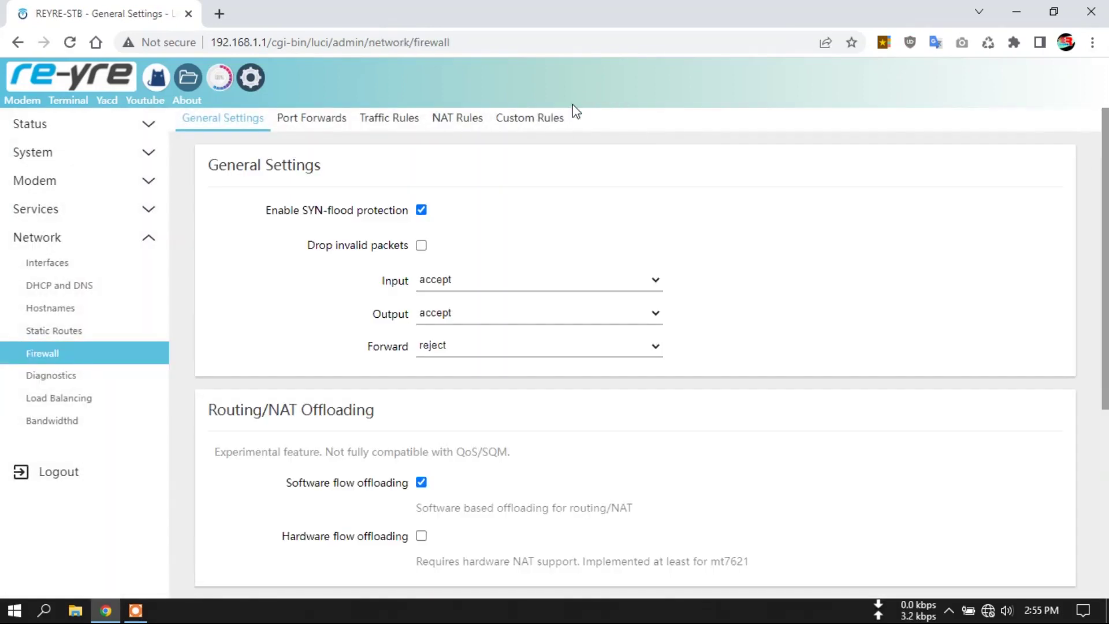
click(554, 123)
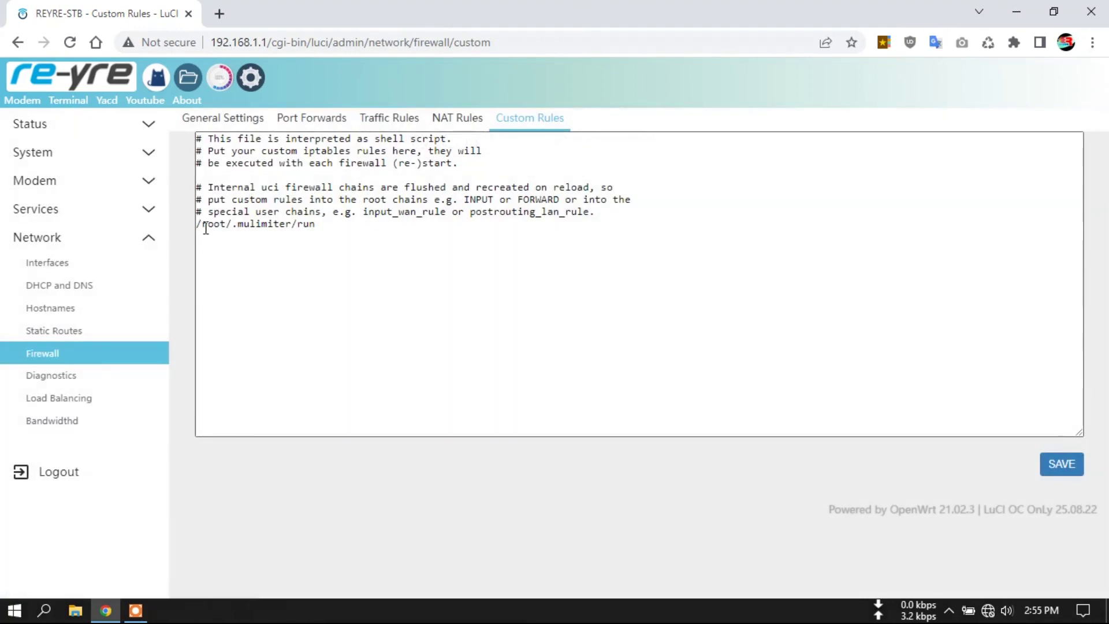
- Highlight the whole /root/.mulimiter/run line in the firewall's custom rules script
click(198, 225)
key(shift+Right)
key(shift+Right)
key(shift+Right)
key(shift+Right)
key(shift+Right)
key(shift+Right)
key(shift+Right)
key(shift+Right)
key(shift+Right)
key(shift+Right)
key(shift+Right)
key(shift+Right)
key(shift+Right)
key(shift+Right)
key(shift+Right)
key(shift+Right)
key(shift+Right)
key(shift+Right)
key(shift+Right)
key(shift+Right)
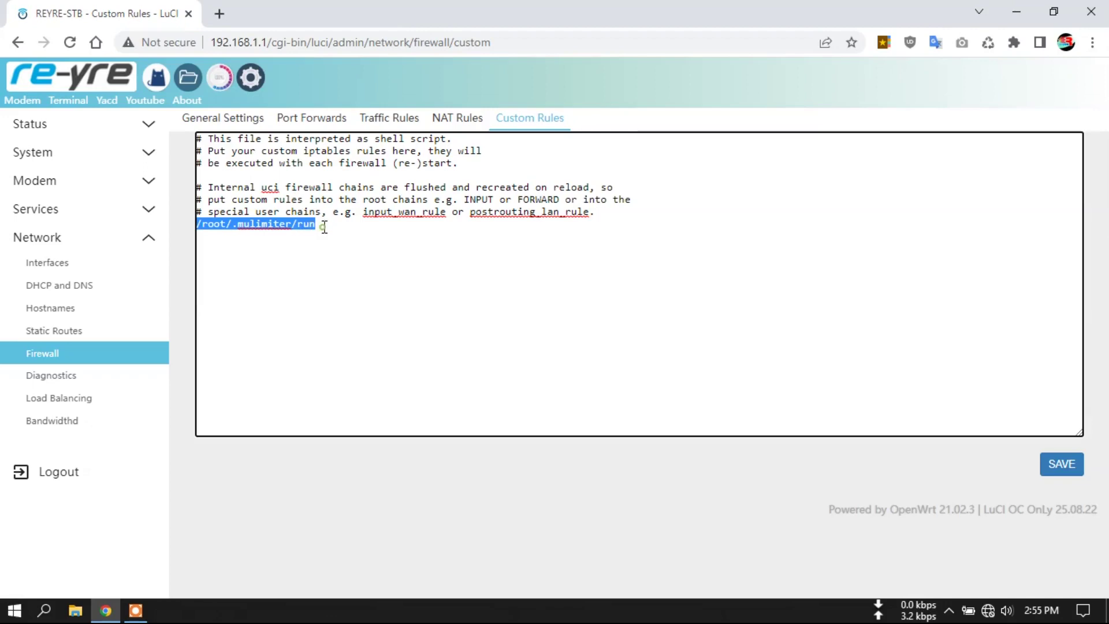
- Open the Status overview and review its system, memory, network and active DHCP lease information
click(79, 88)
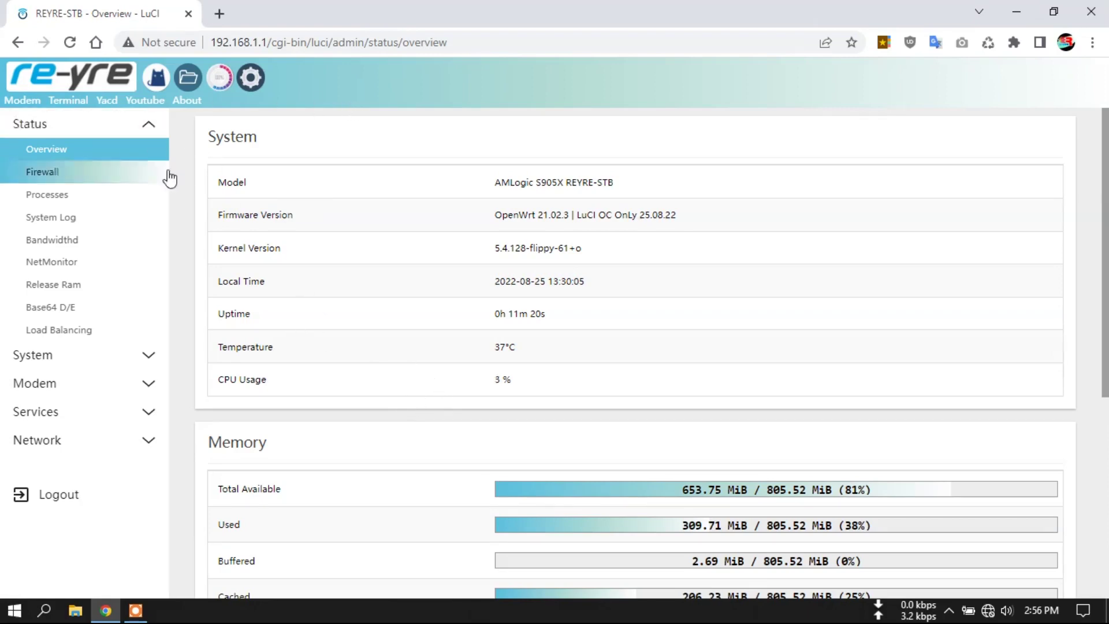
click(75, 78)
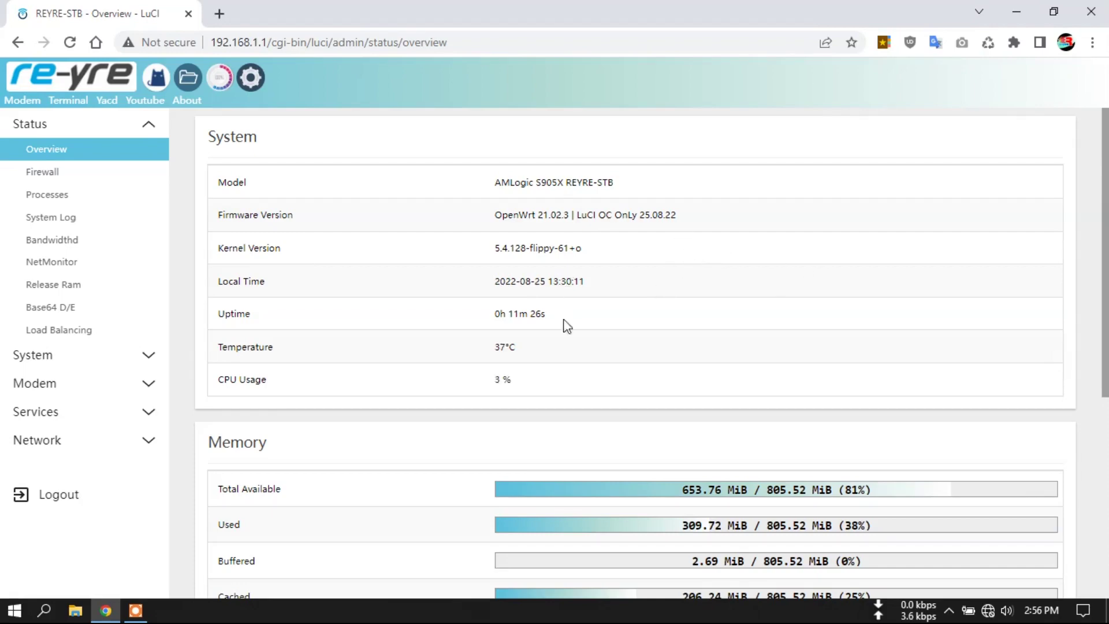
scroll(753, 406, down, 6)
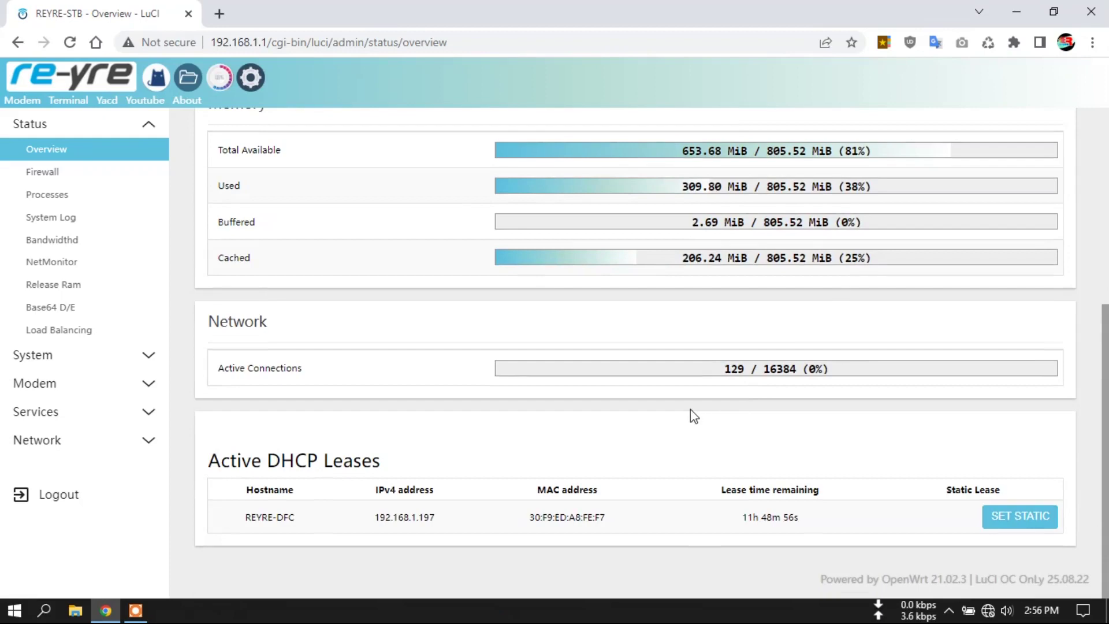
scroll(693, 413, up, 5)
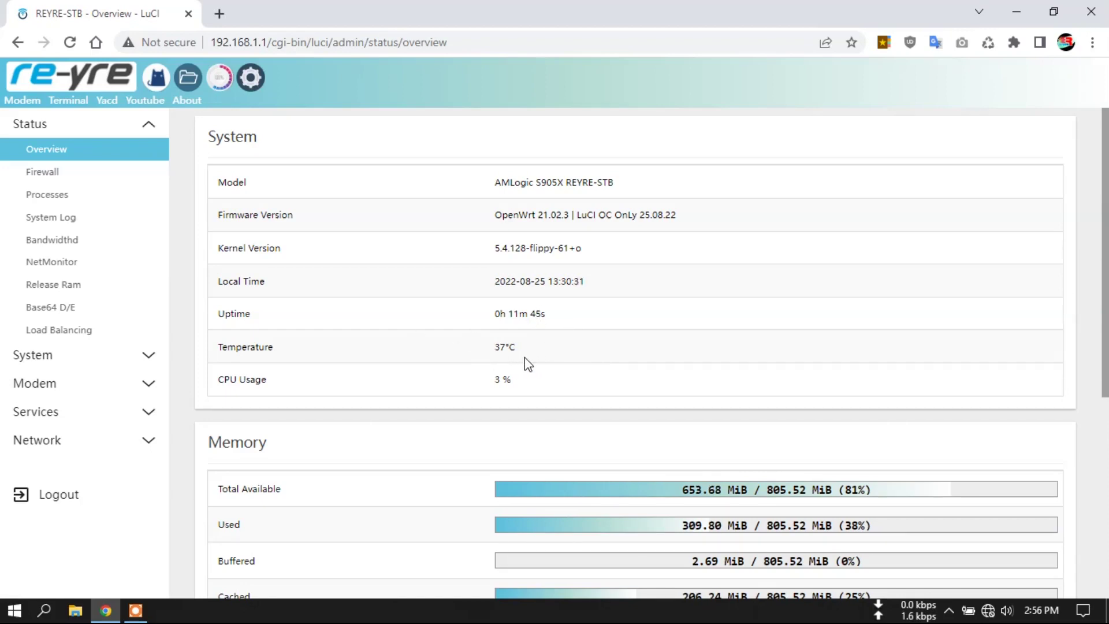
click(84, 87)
scroll(565, 364, down, 5)
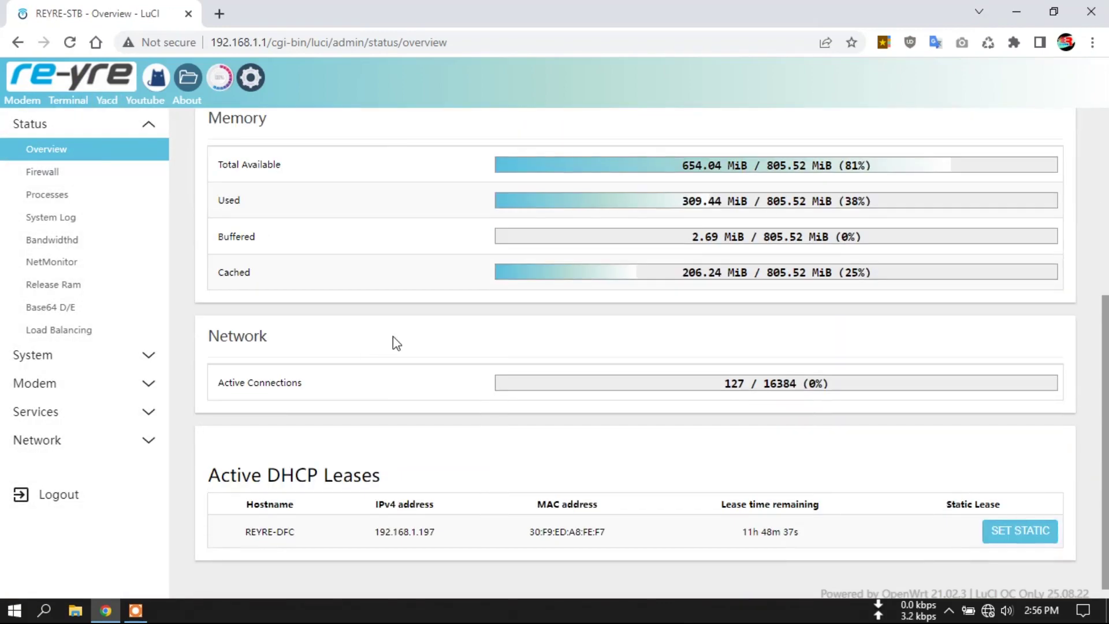